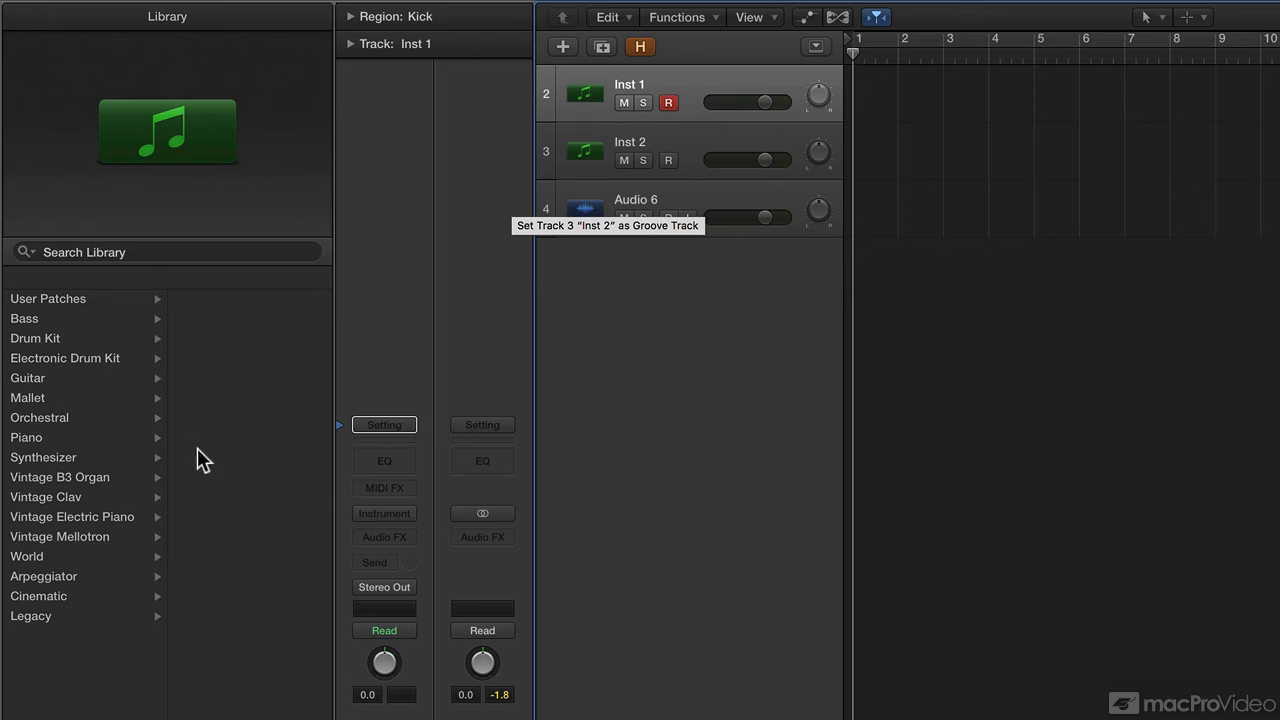
Audition the Vintage B3 Jazz Organ patch, then load Orchestral Strings' Romance Strings onto the track.
left_click(72, 478)
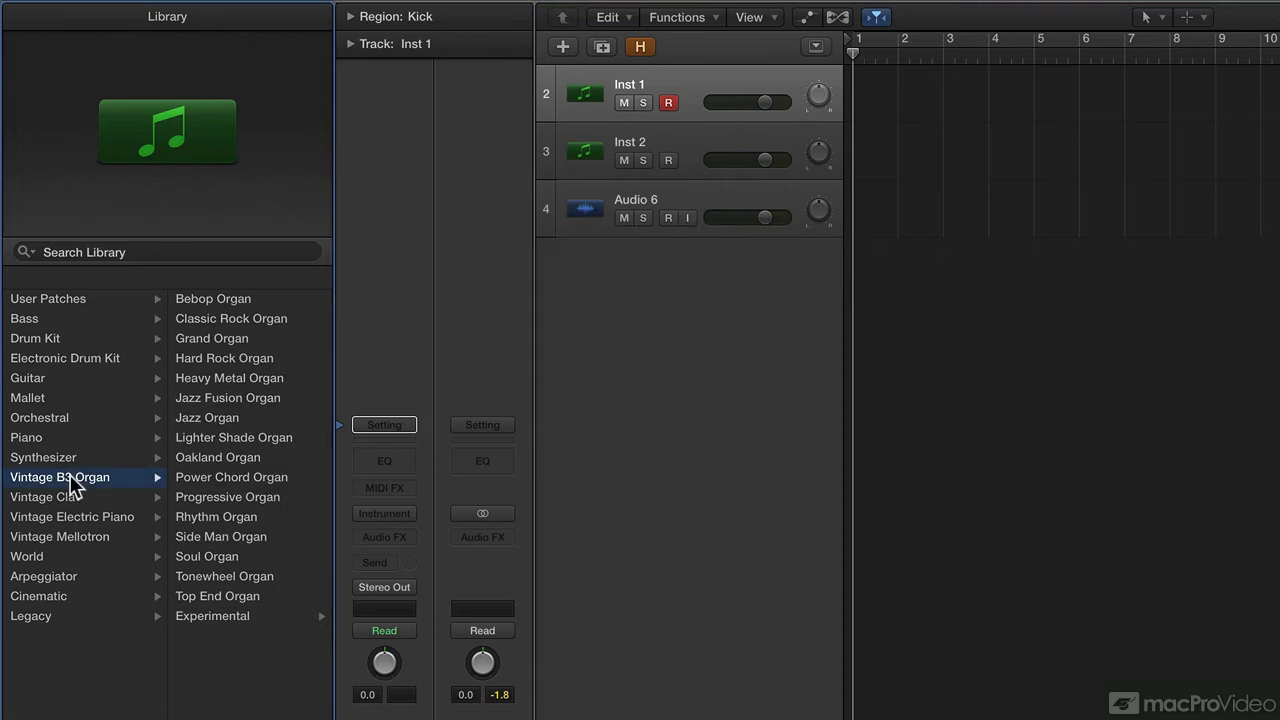
left_click(241, 416)
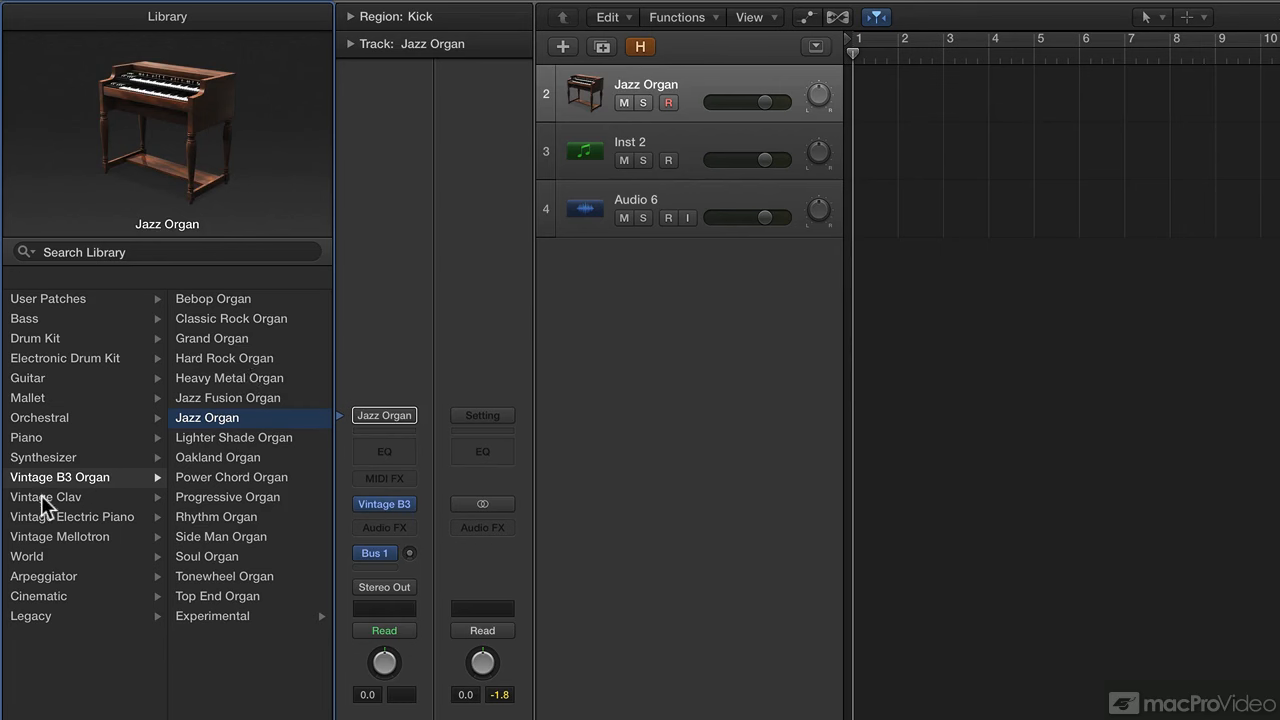
left_click(60, 418)
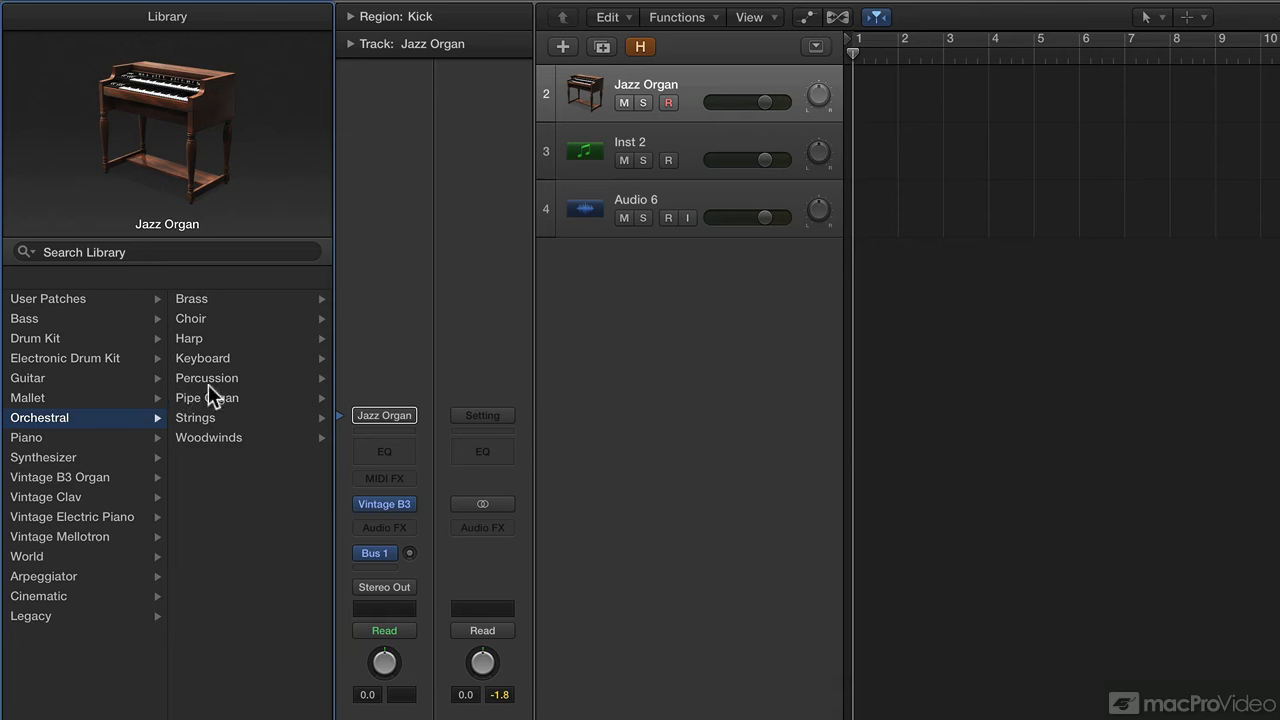
left_click(229, 415)
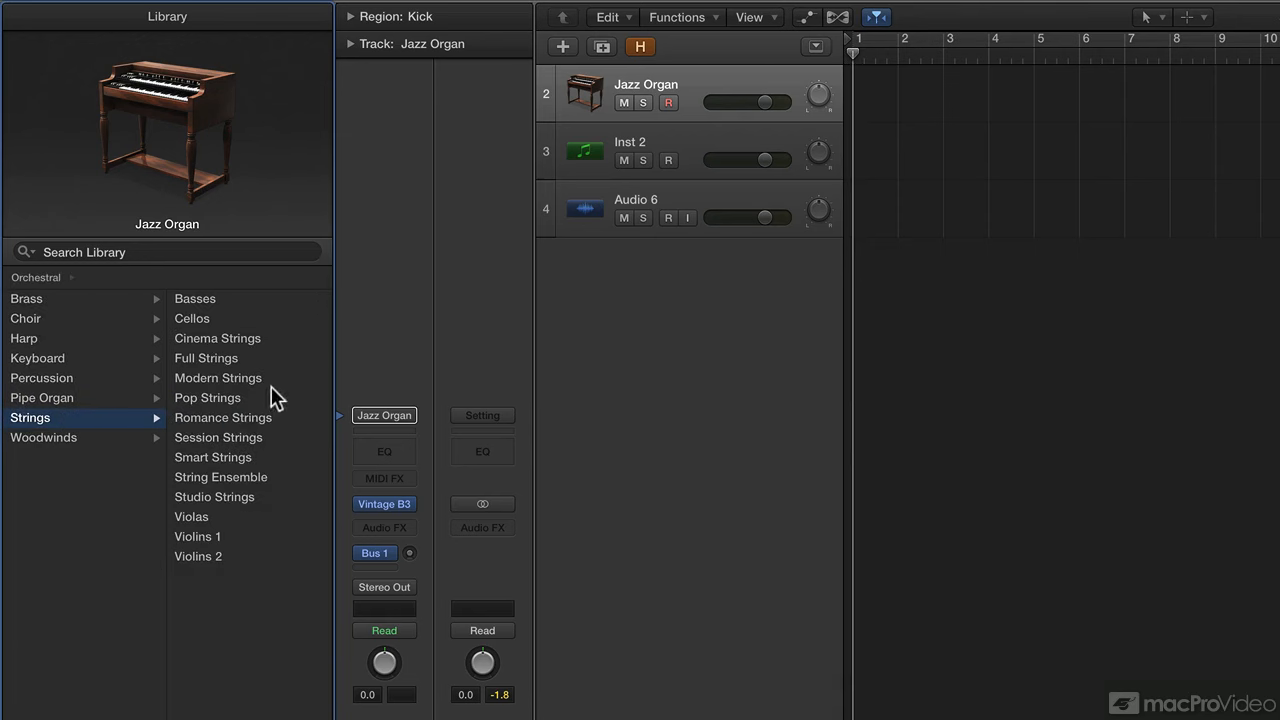
left_click(250, 419)
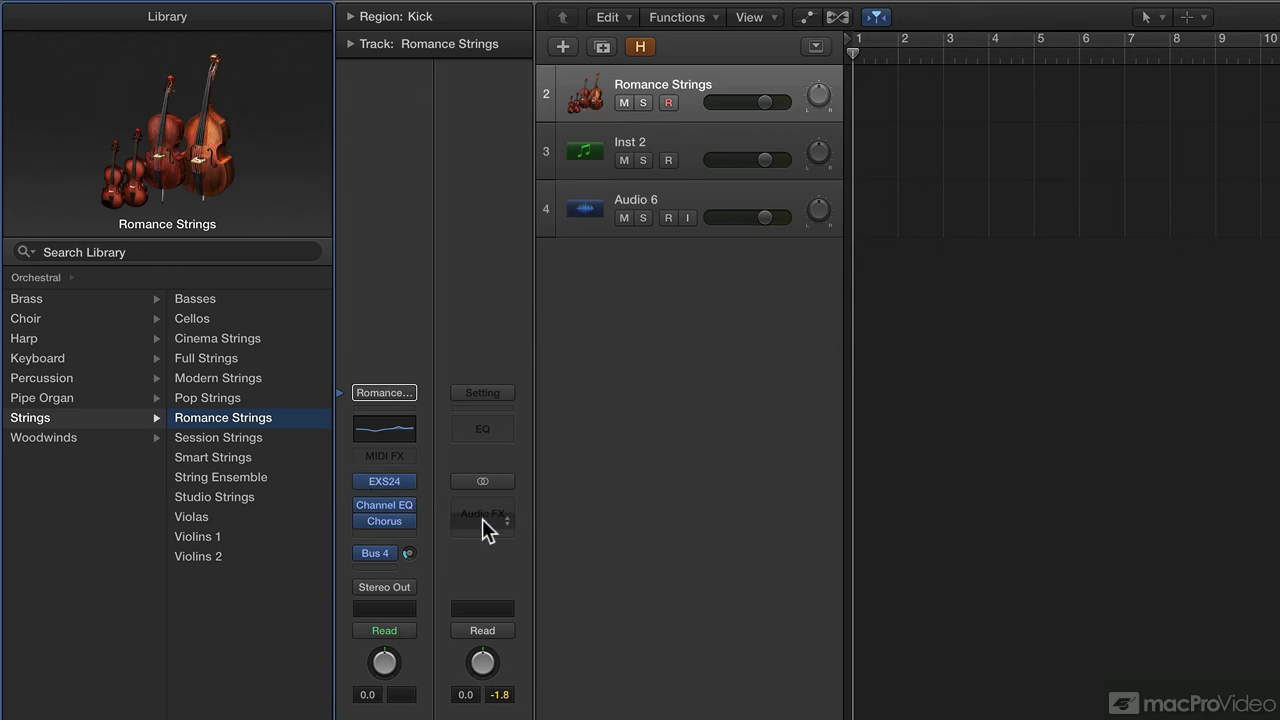
Show Musical Typing with Cmd-K and play a note on the Romance Strings track.
key("super+k")
key("a")
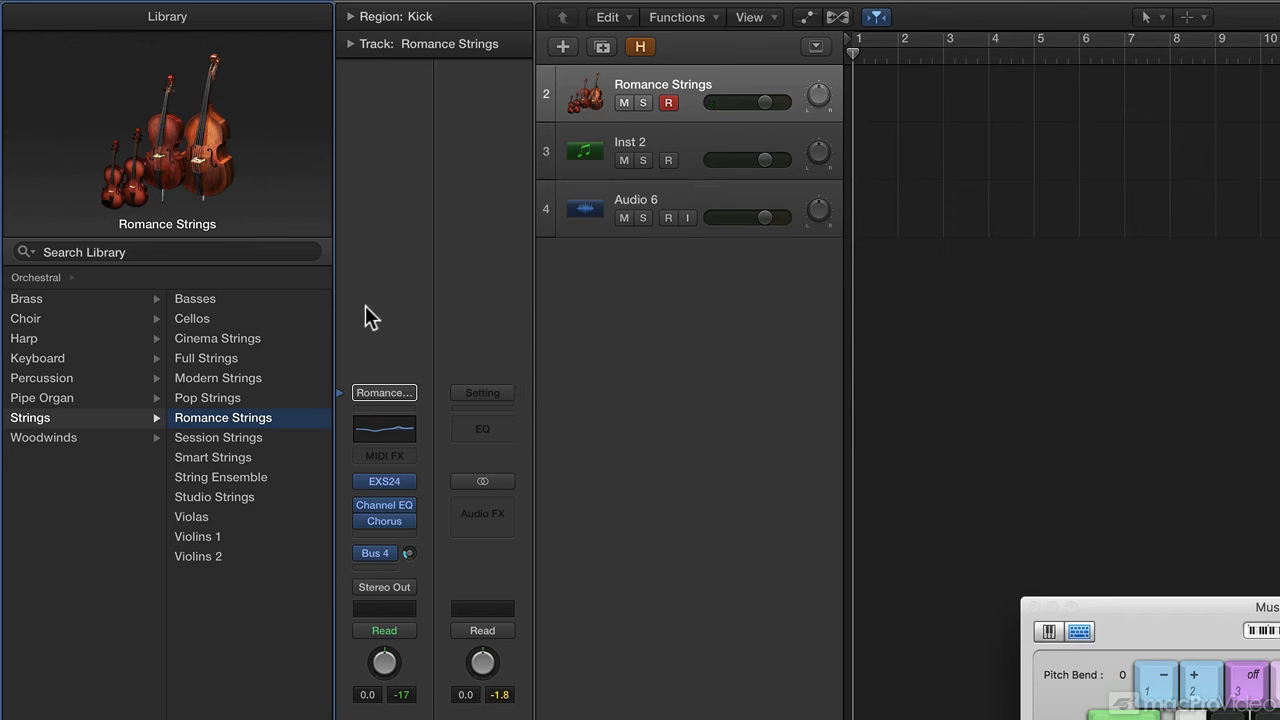
left_click(382, 393)
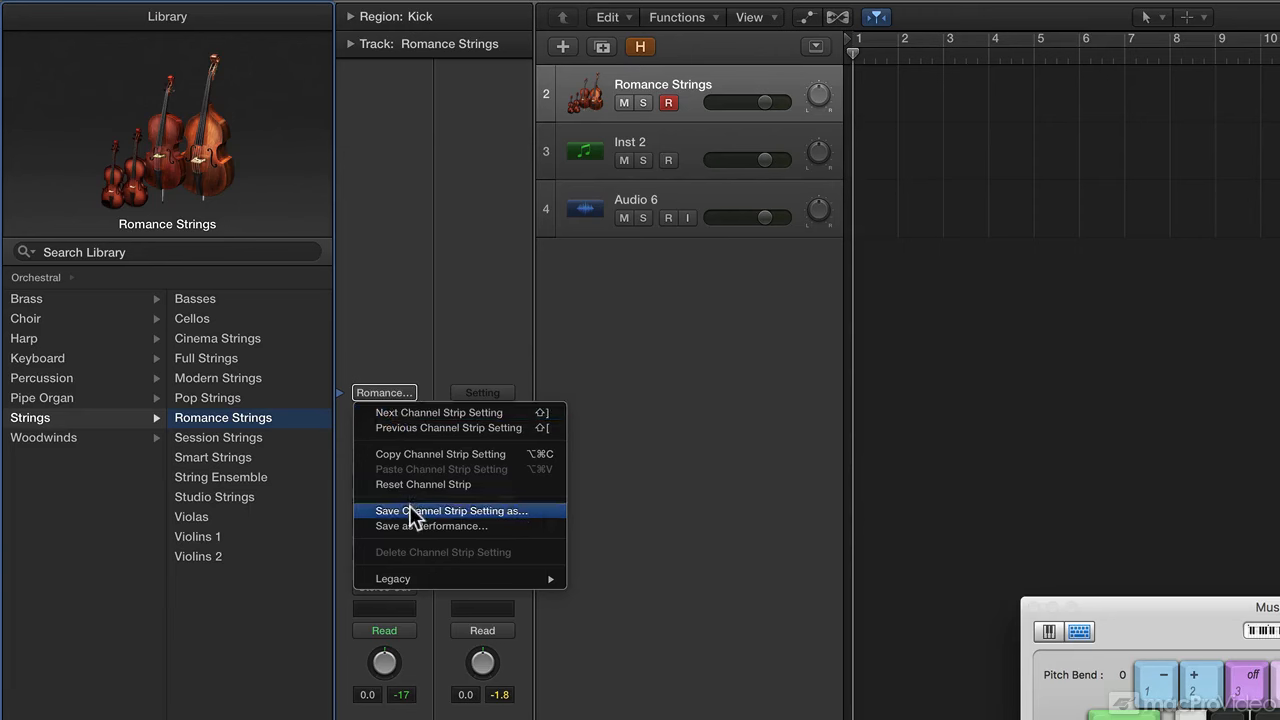
left_click(417, 334)
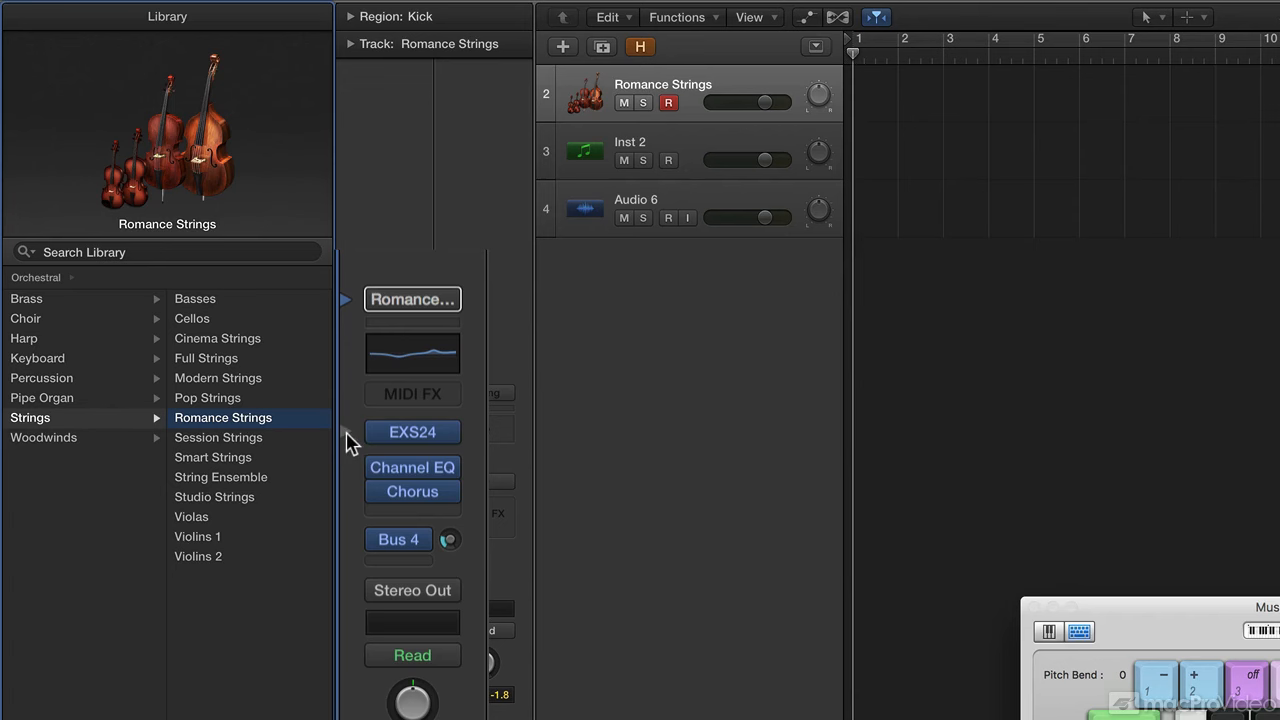
Select the EXS24 slot so the Library lists sampler patches, then open the EXS24 window.
mouse_move(380, 440)
left_click(348, 440)
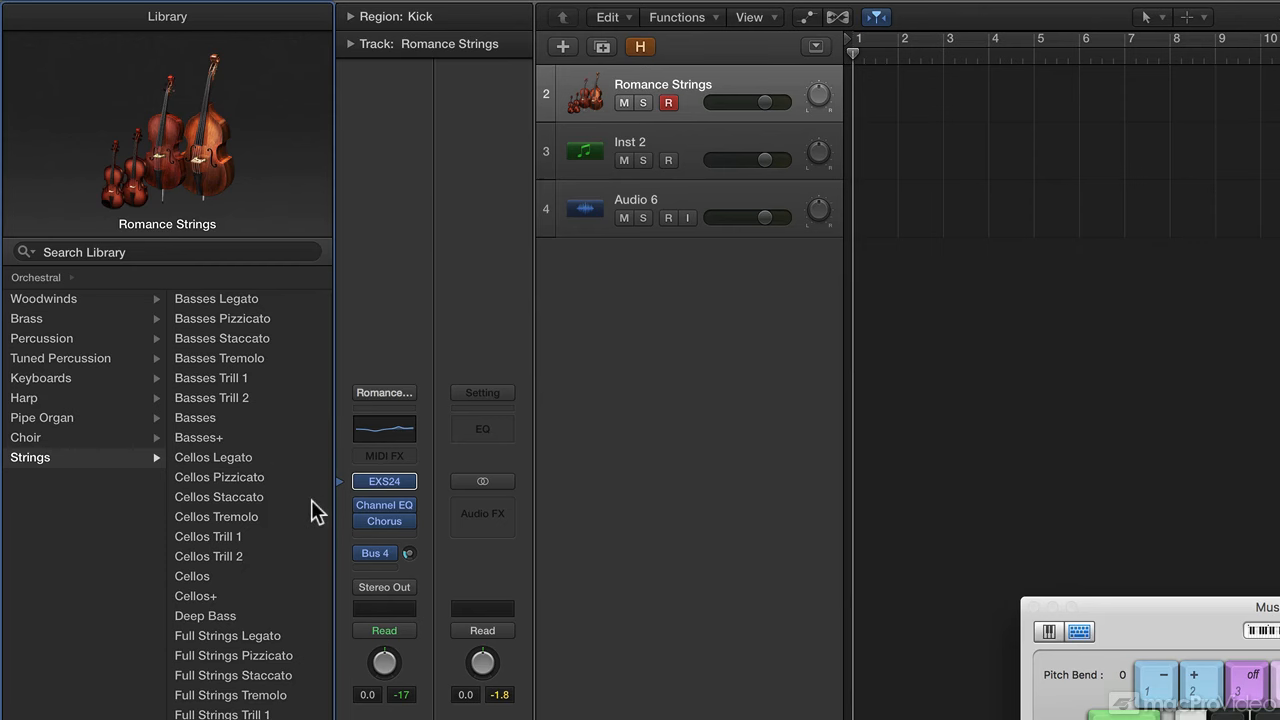
left_click(384, 481)
Move the EXS24 window right and open its sampler instrument list showing Full Strings+.
left_click_drag(460, 0, 1279, 126)
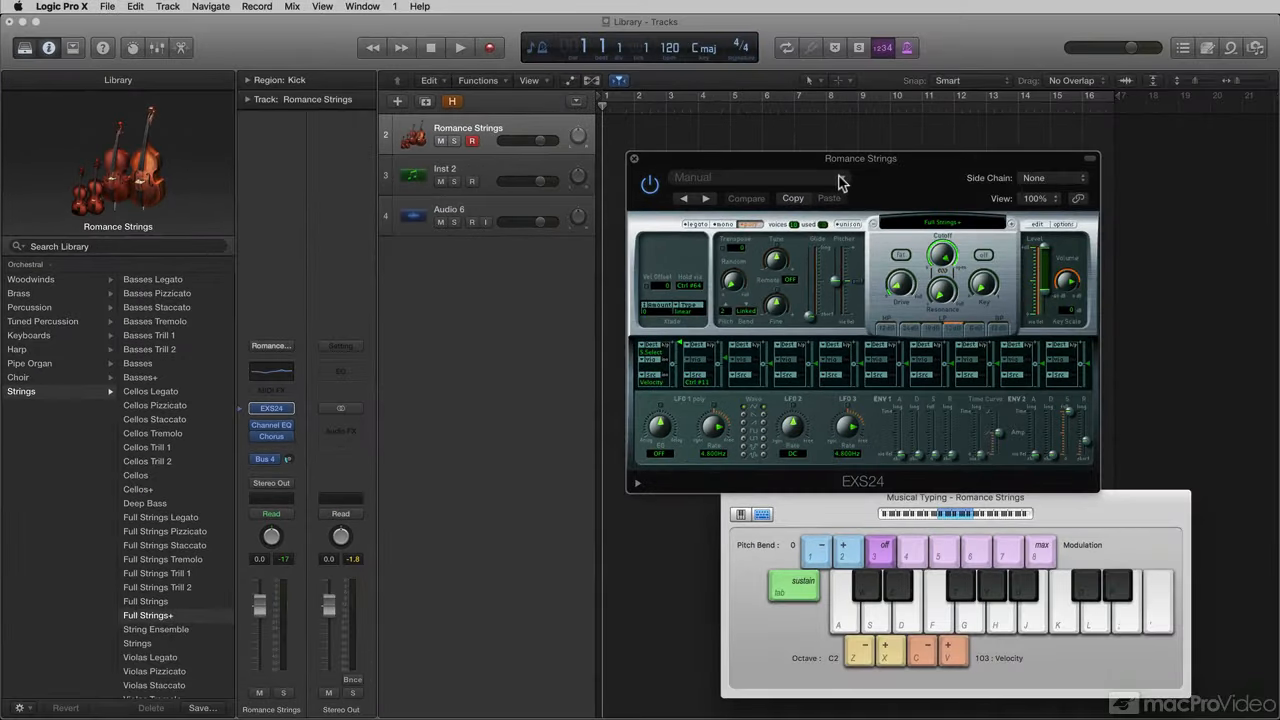
left_click(840, 179)
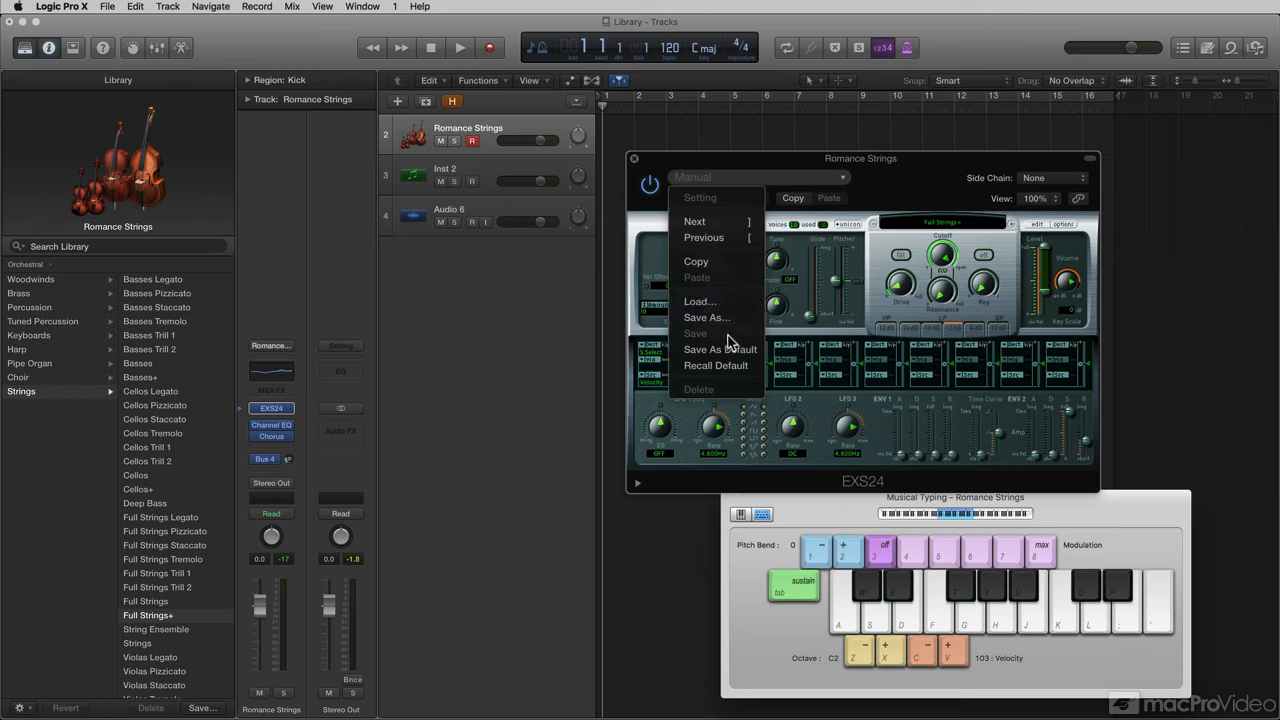
left_click(862, 209)
left_click(915, 224)
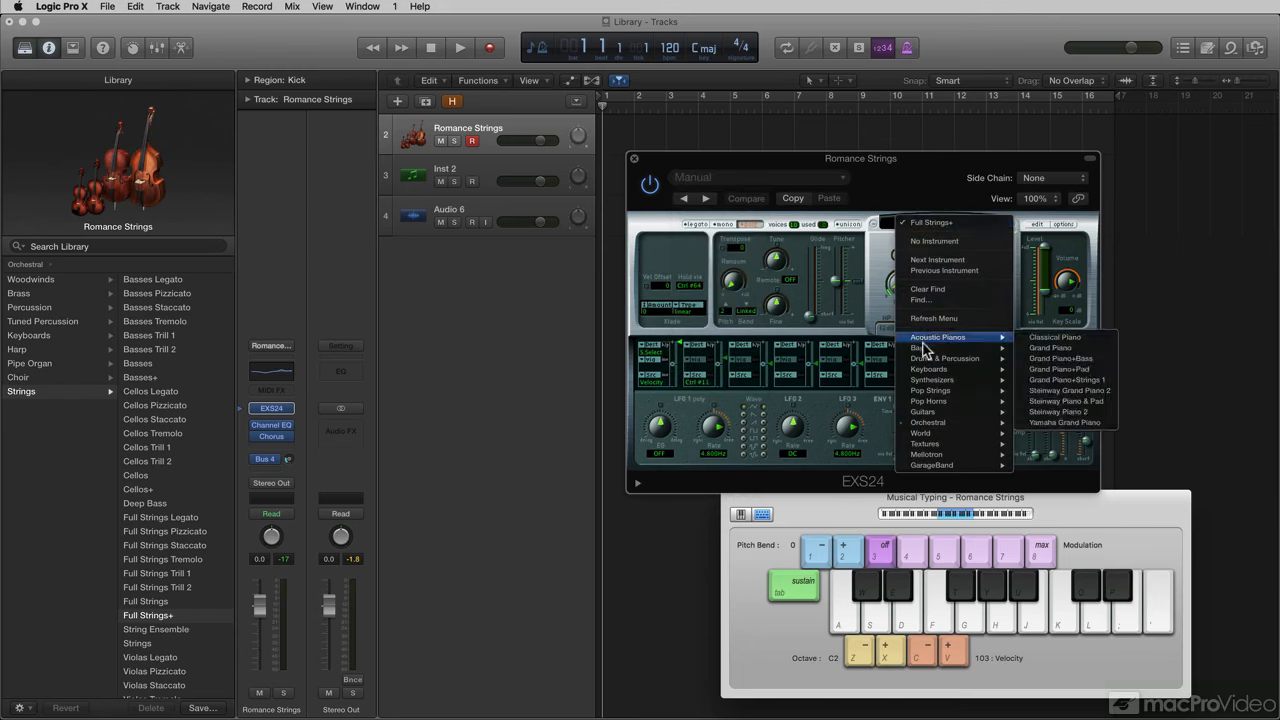
mouse_move(923, 350)
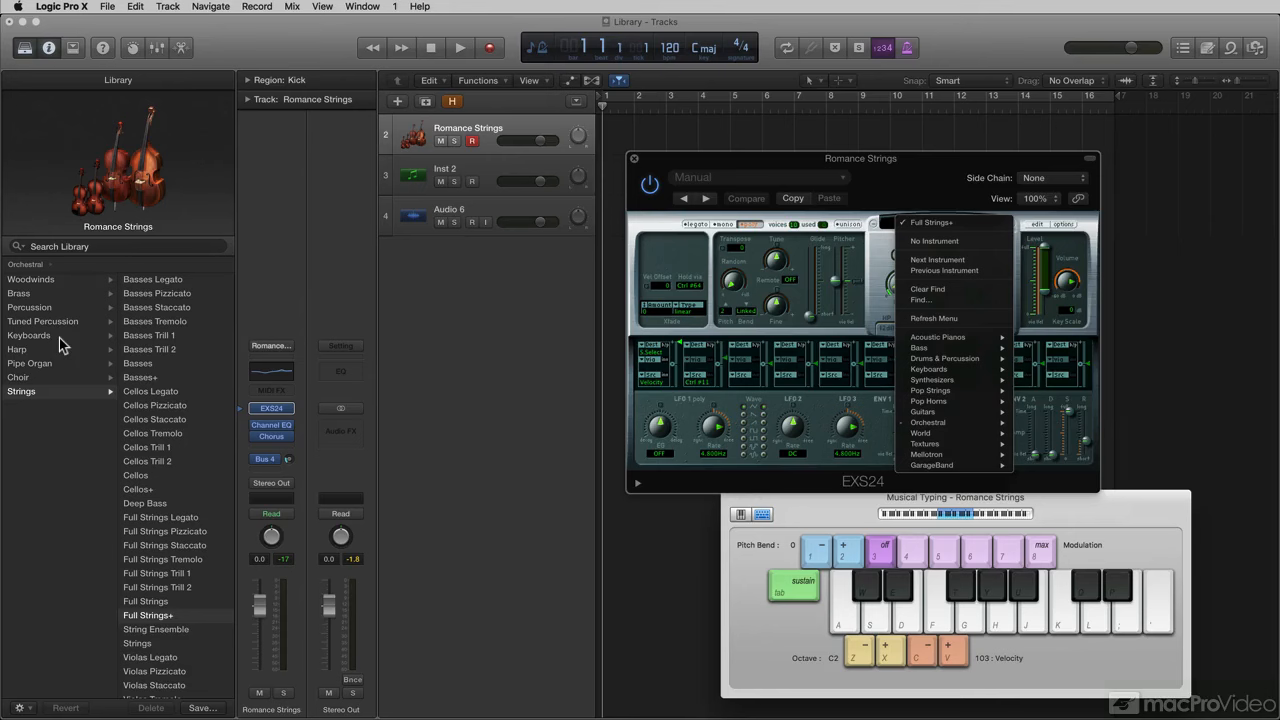
Browse the Library's Acoustic Pianos and load the Grand Piano patch.
left_click(41, 266)
left_click(40, 266)
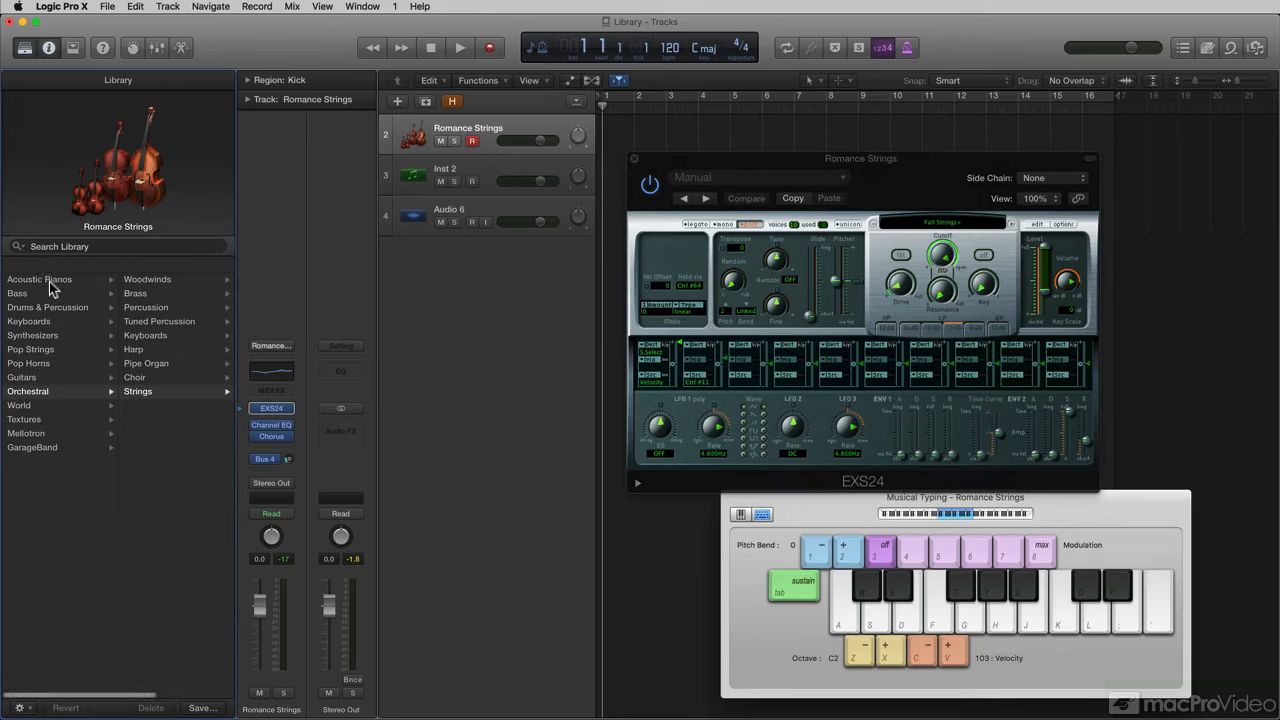
left_click(49, 280)
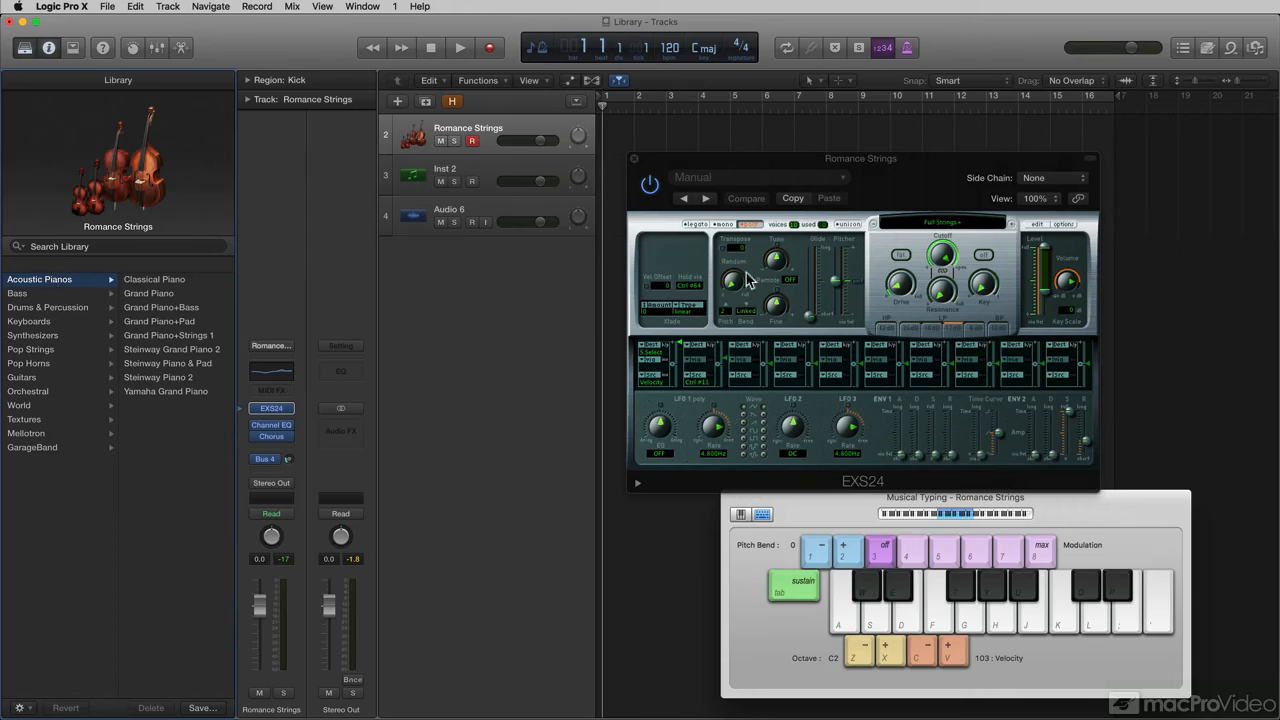
left_click(933, 221)
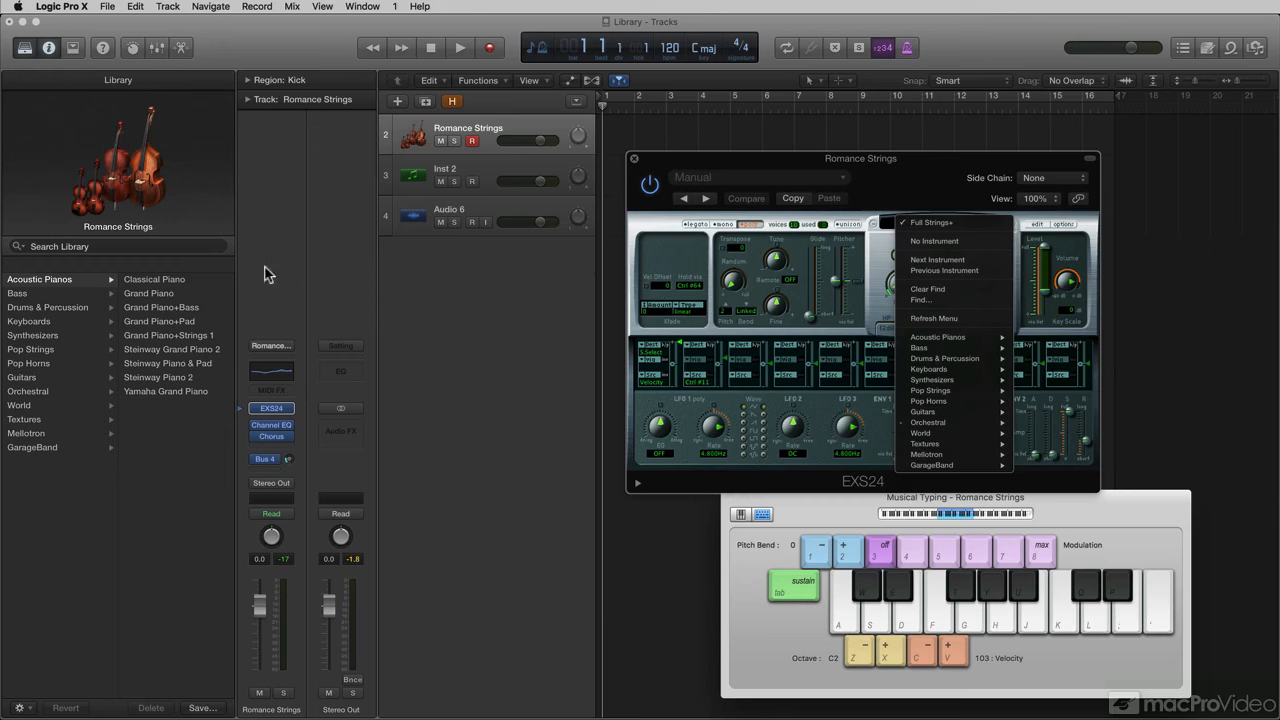
left_click(189, 276)
left_click(182, 293)
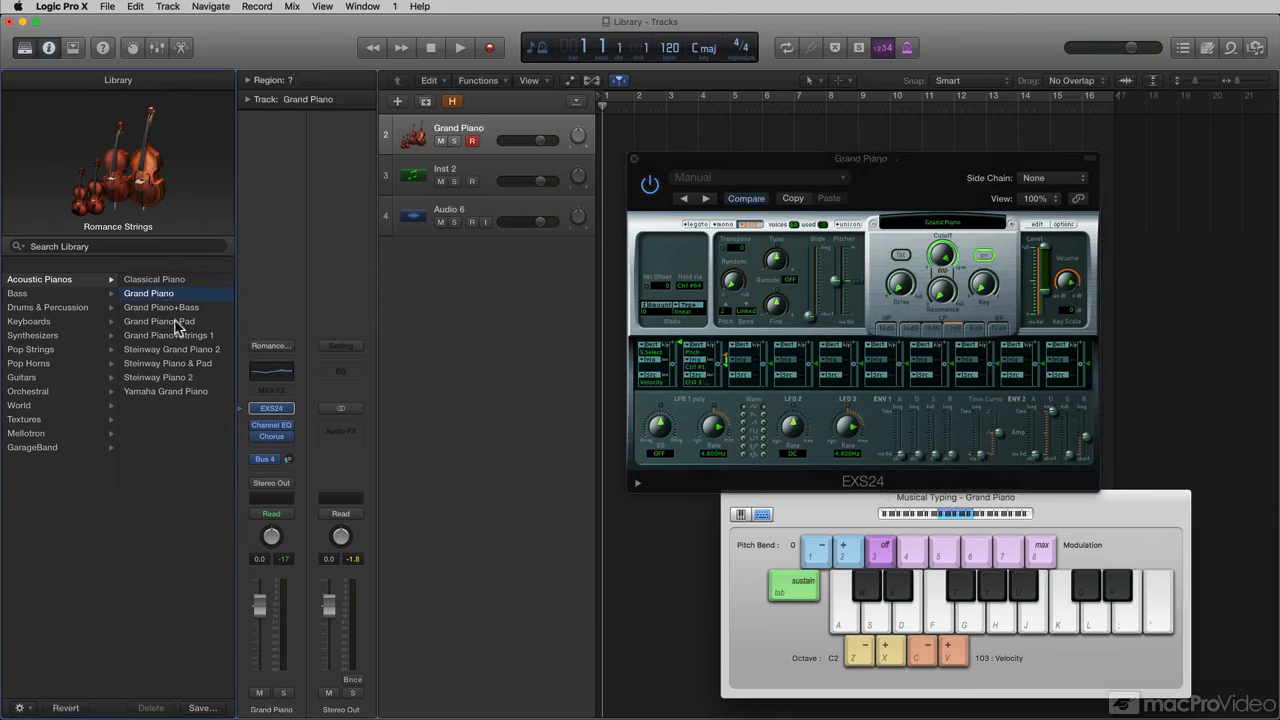
Try Steinway Grand Piano 2 with a note, then load Pop Strings' EXS Strings 1.
left_click(177, 322)
left_click(175, 350)
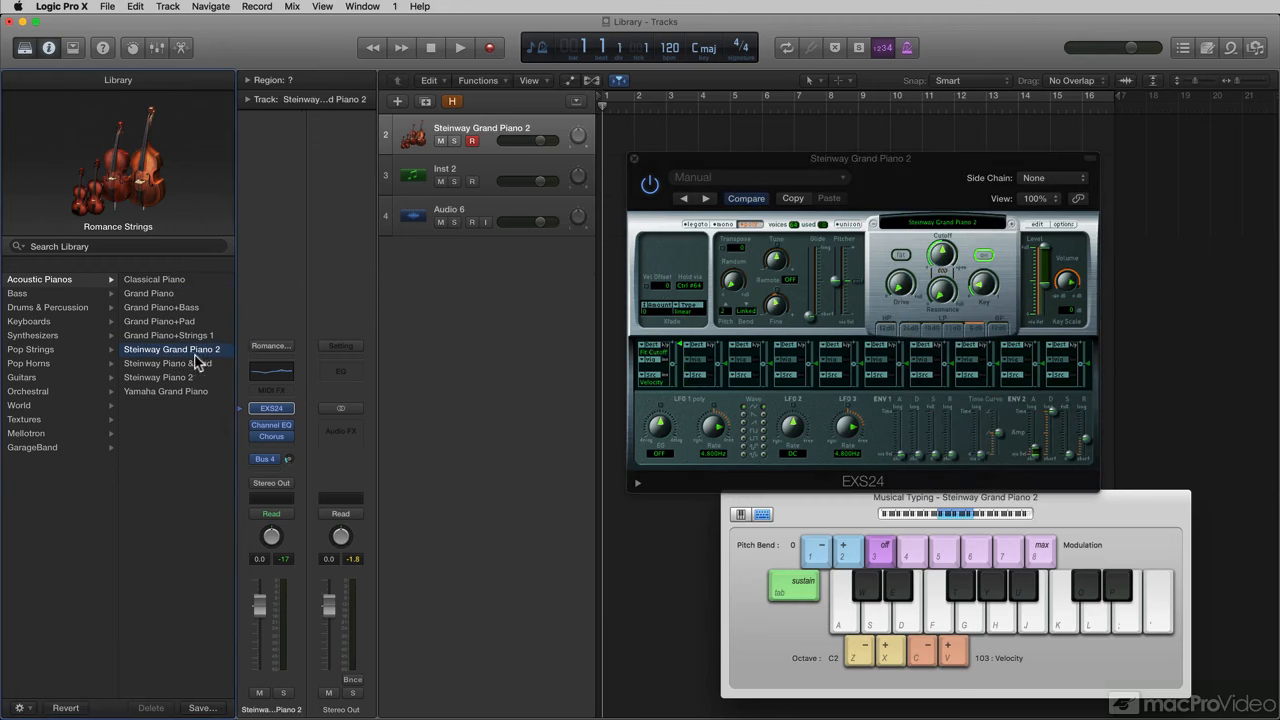
key("f")
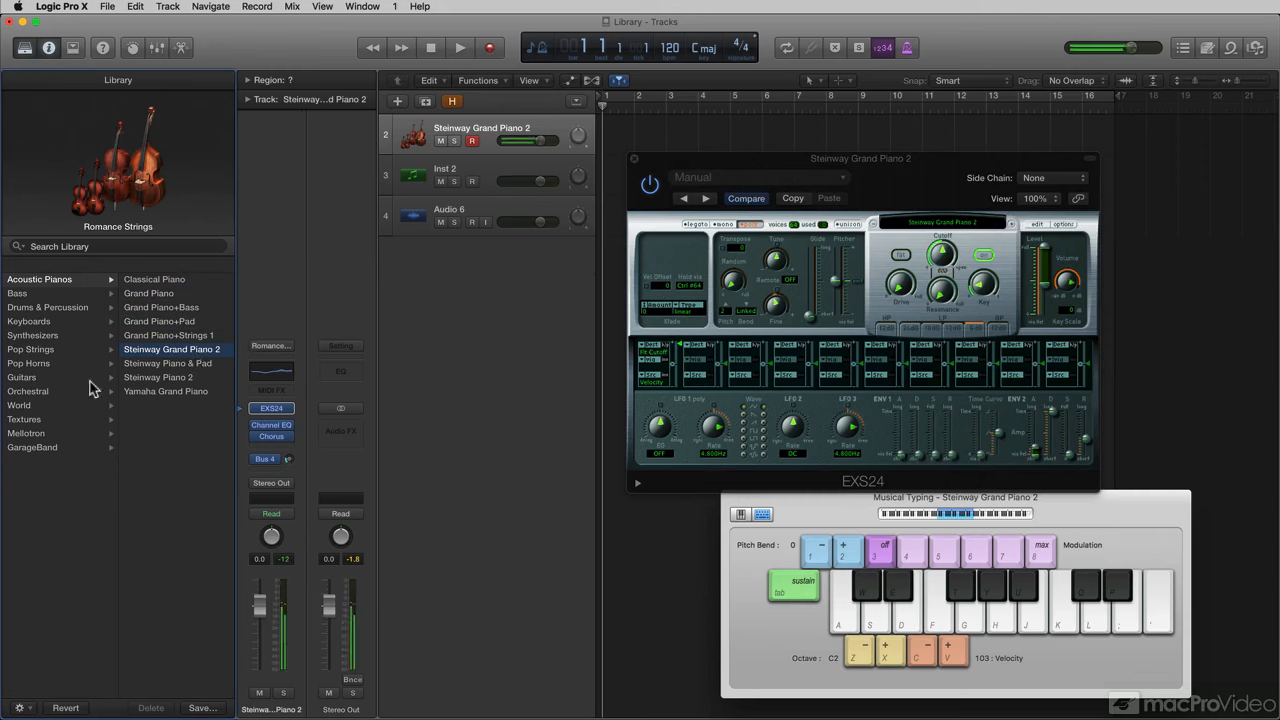
left_click(43, 350)
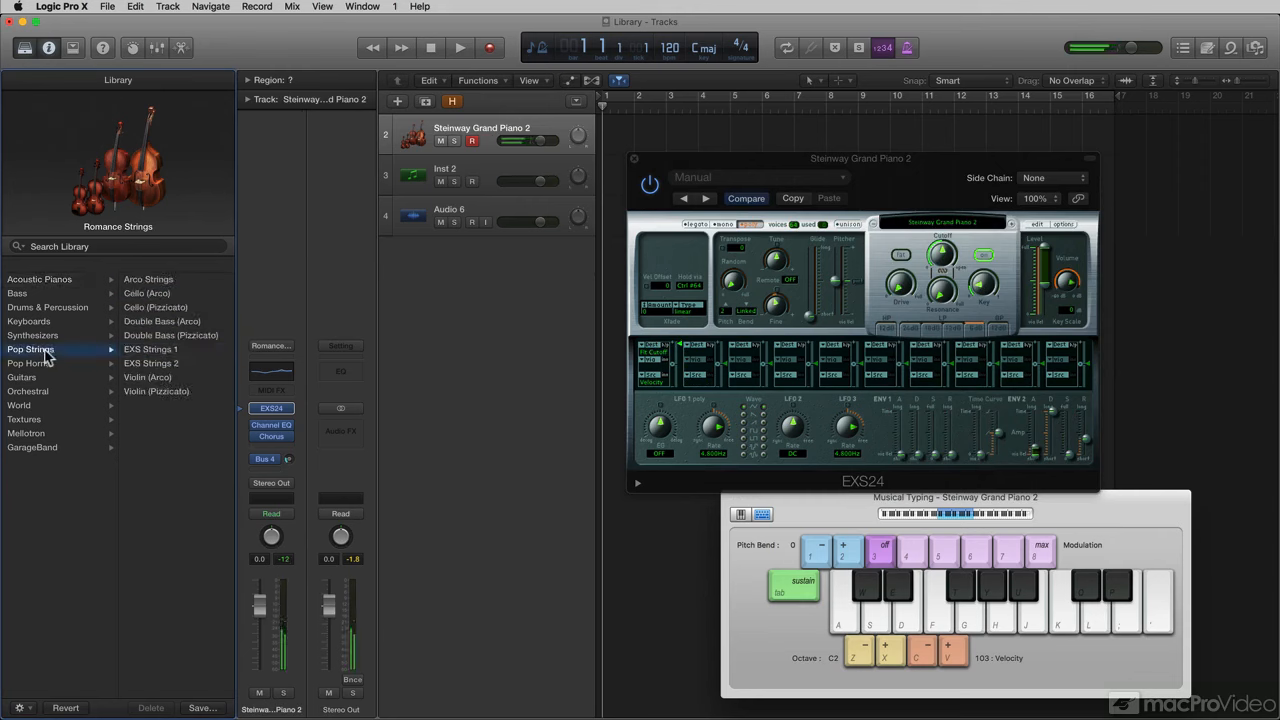
left_click(163, 350)
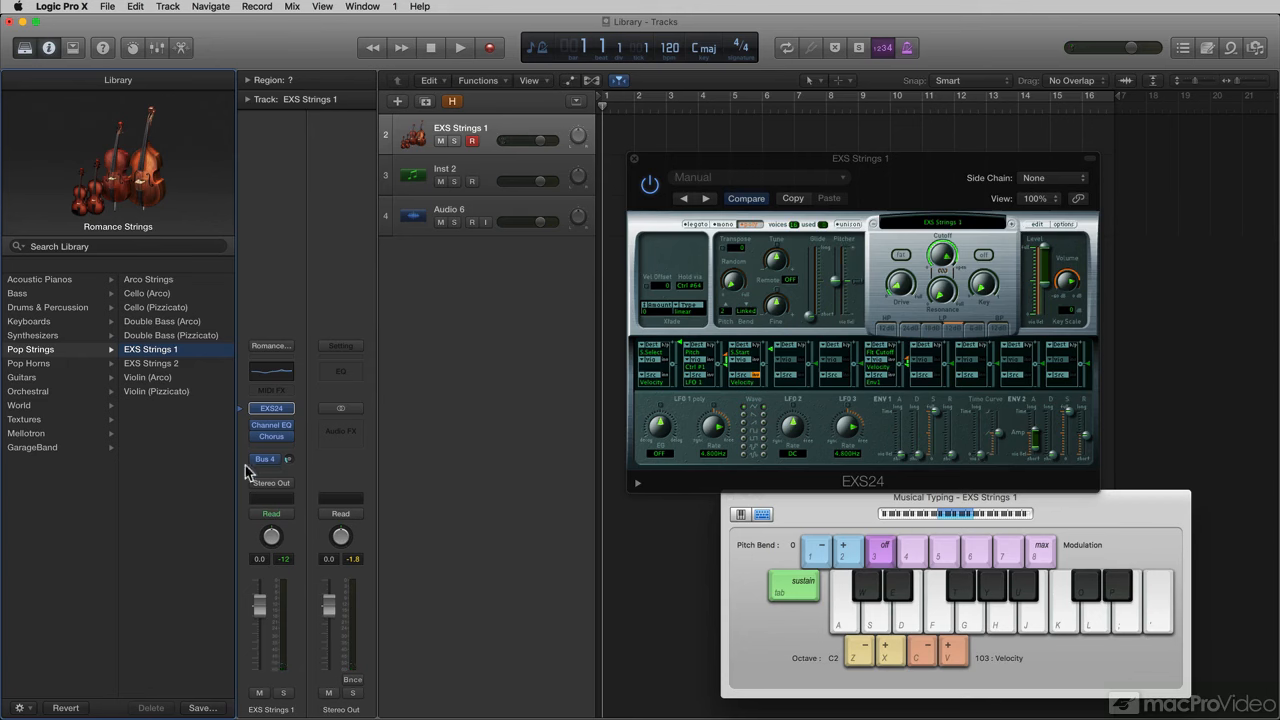
Play a few notes to hear the EXS Strings 1 patch.
mouse_move(262, 461)
key("g")
key("j")
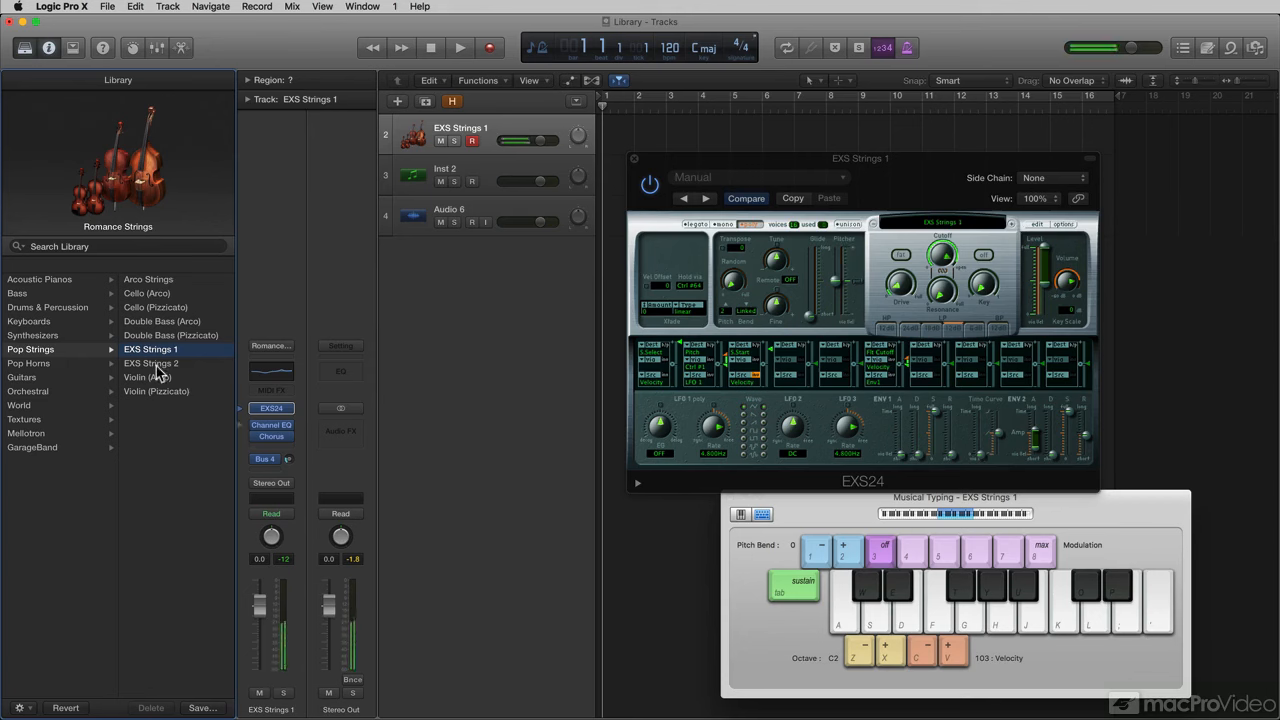
key("d")
Load the Guitars Hawaiian Ukulele patch and play notes to hear it.
left_click(31, 378)
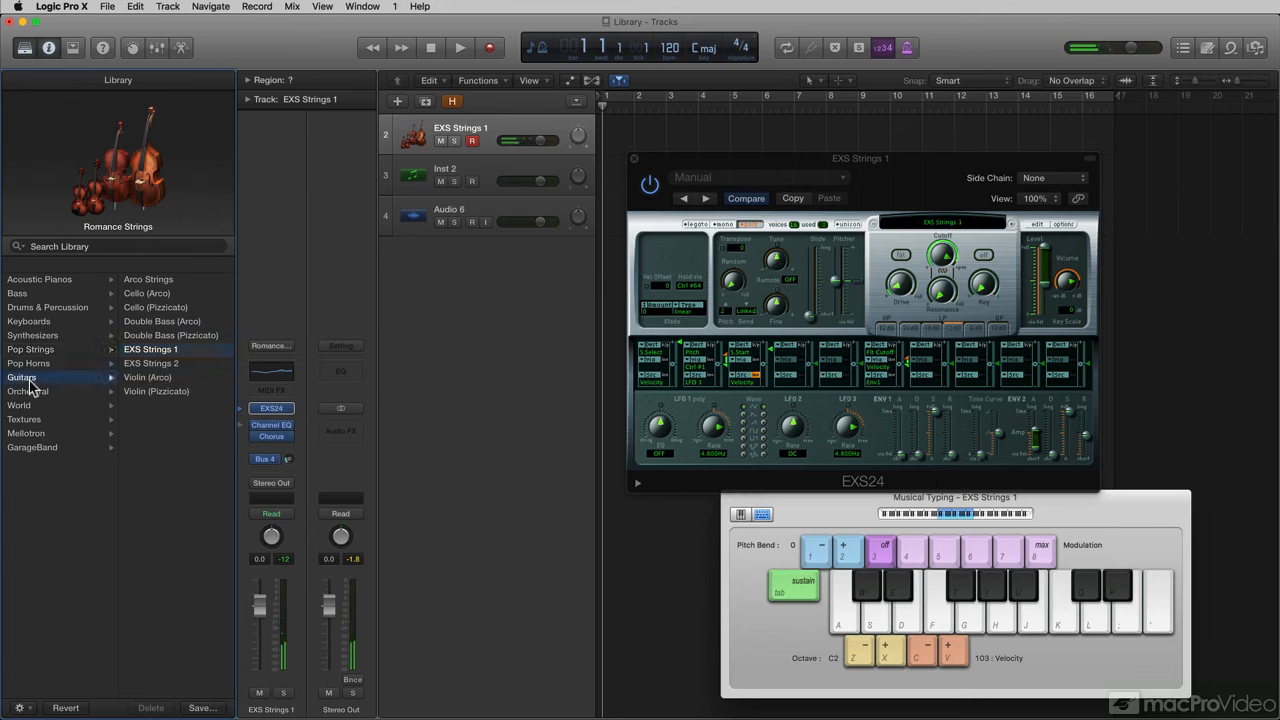
left_click(168, 350)
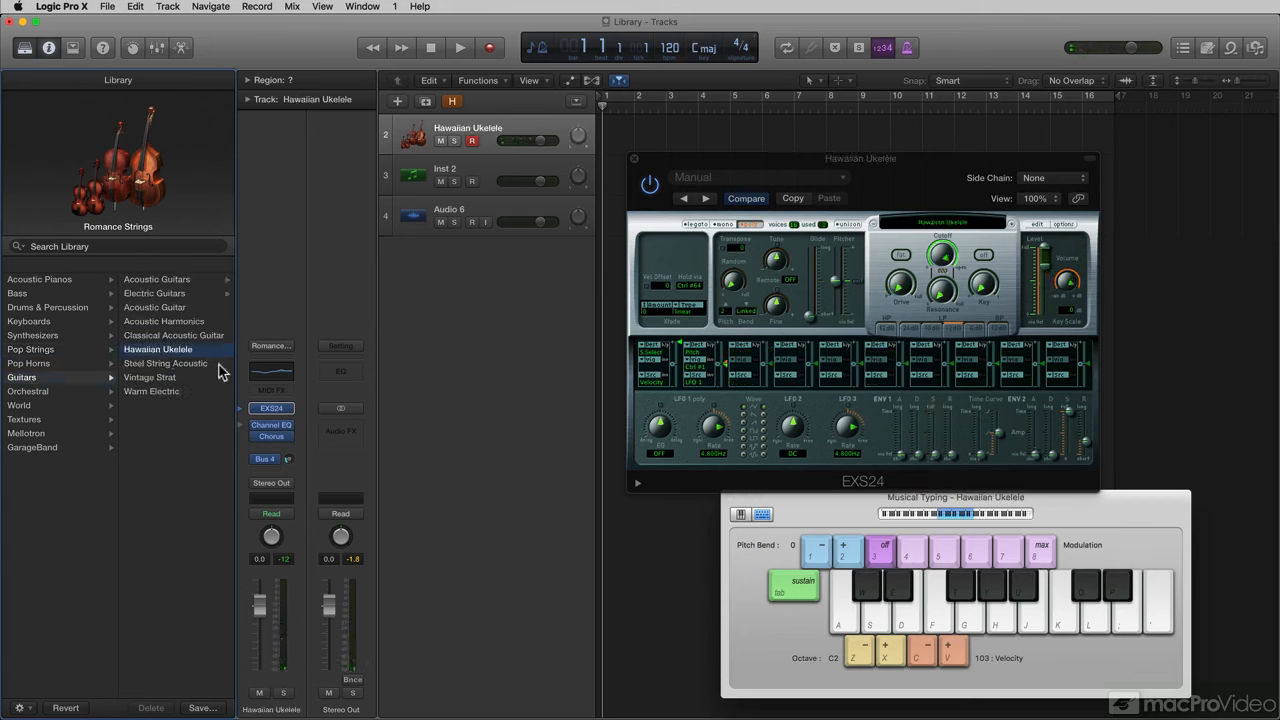
key("d")
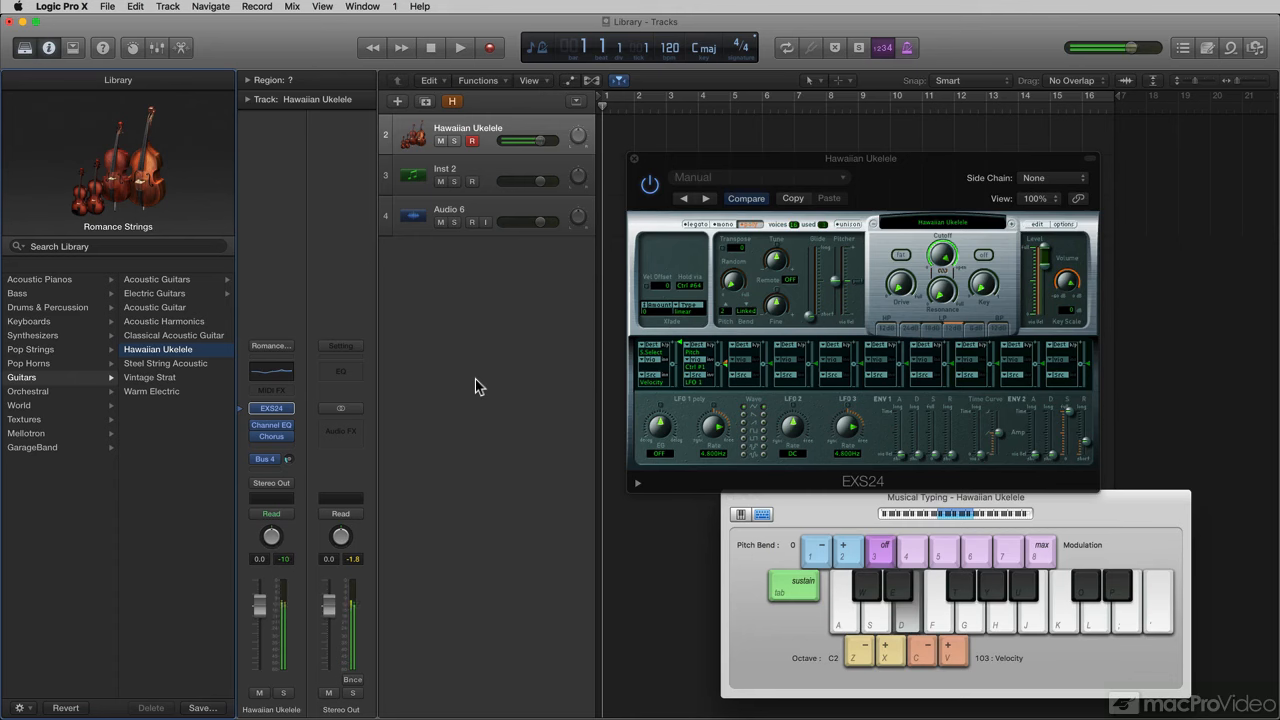
key("j")
key("g")
key("d")
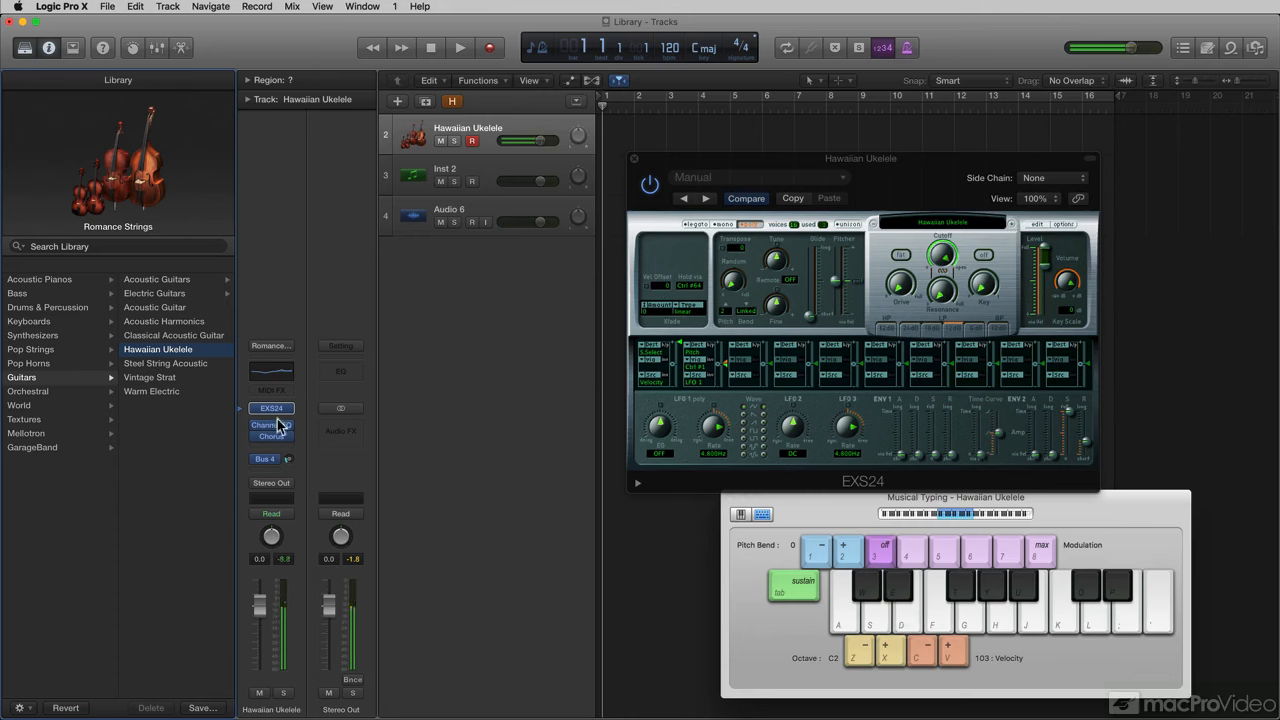
Load World > North American > Native American Flute and play a few notes.
left_click(56, 408)
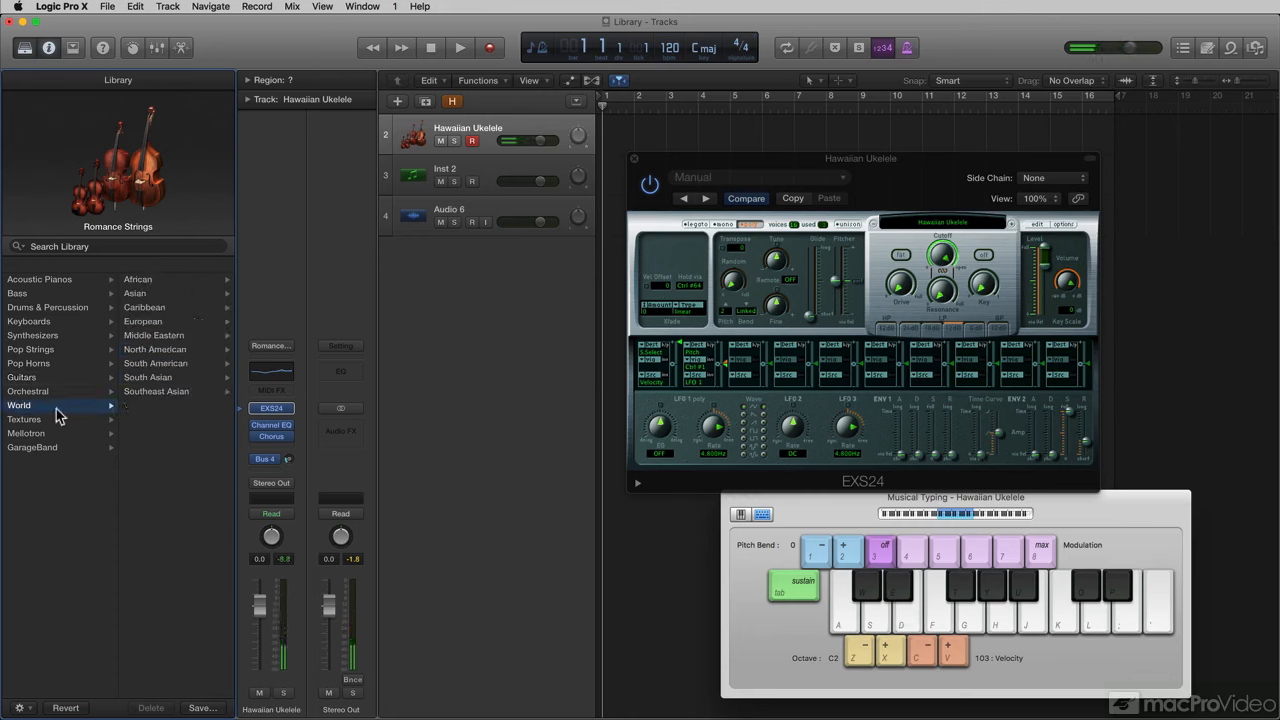
left_click(177, 351)
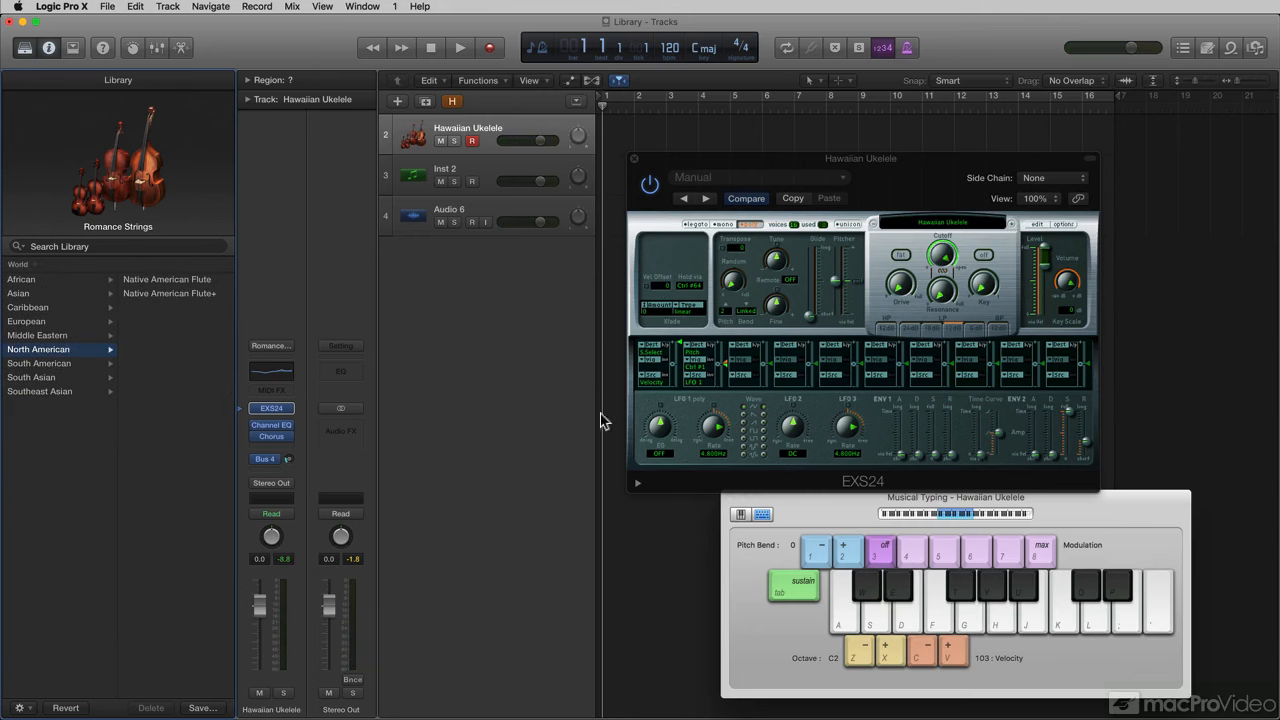
key("d")
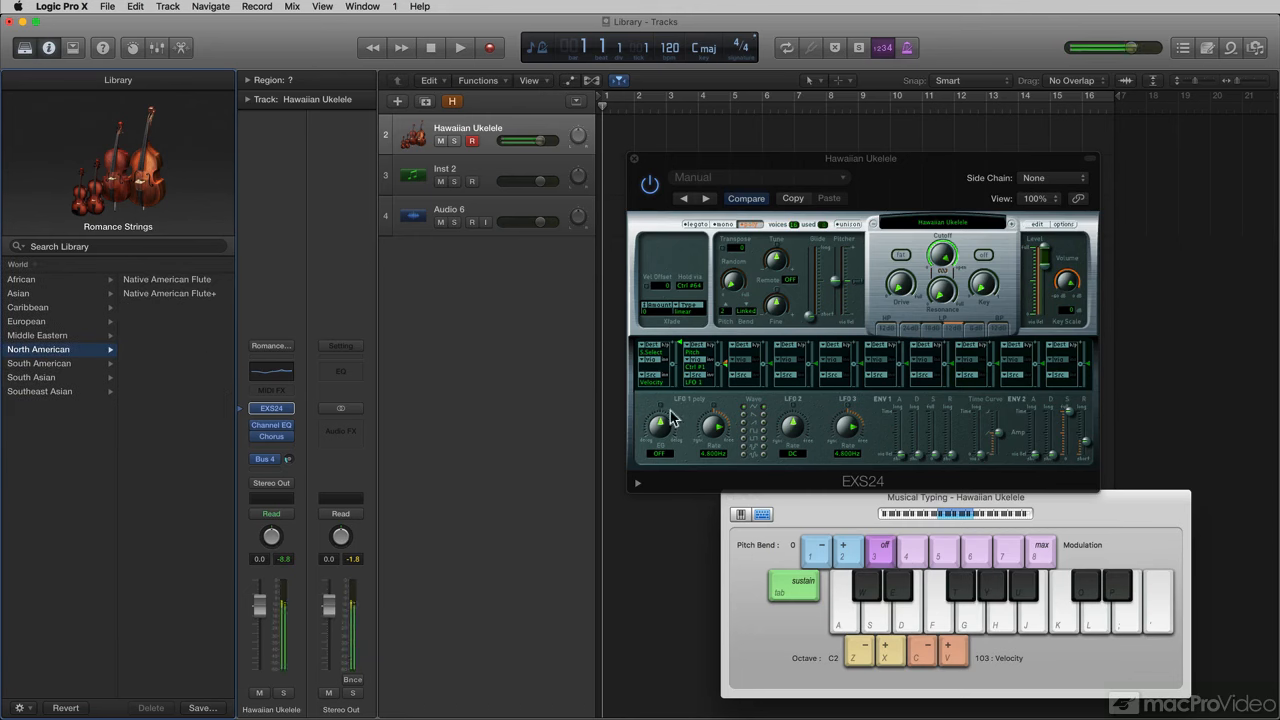
left_click(178, 279)
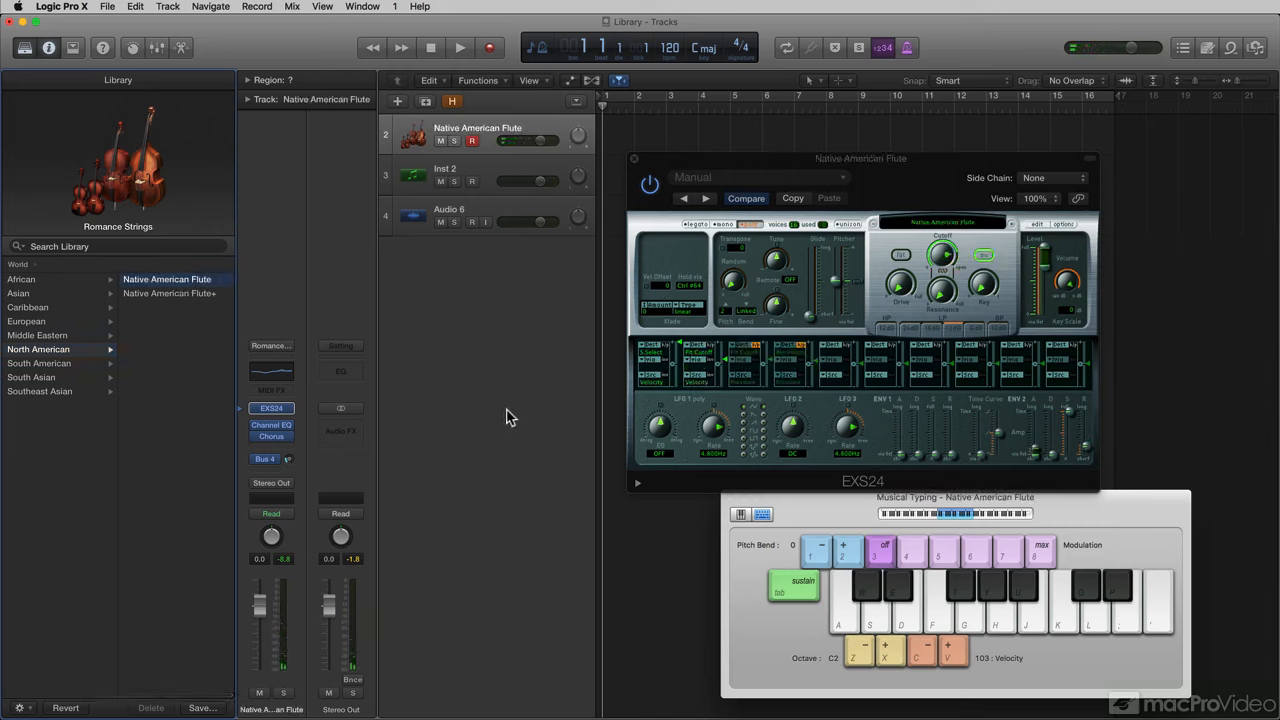
key("f")
key("g")
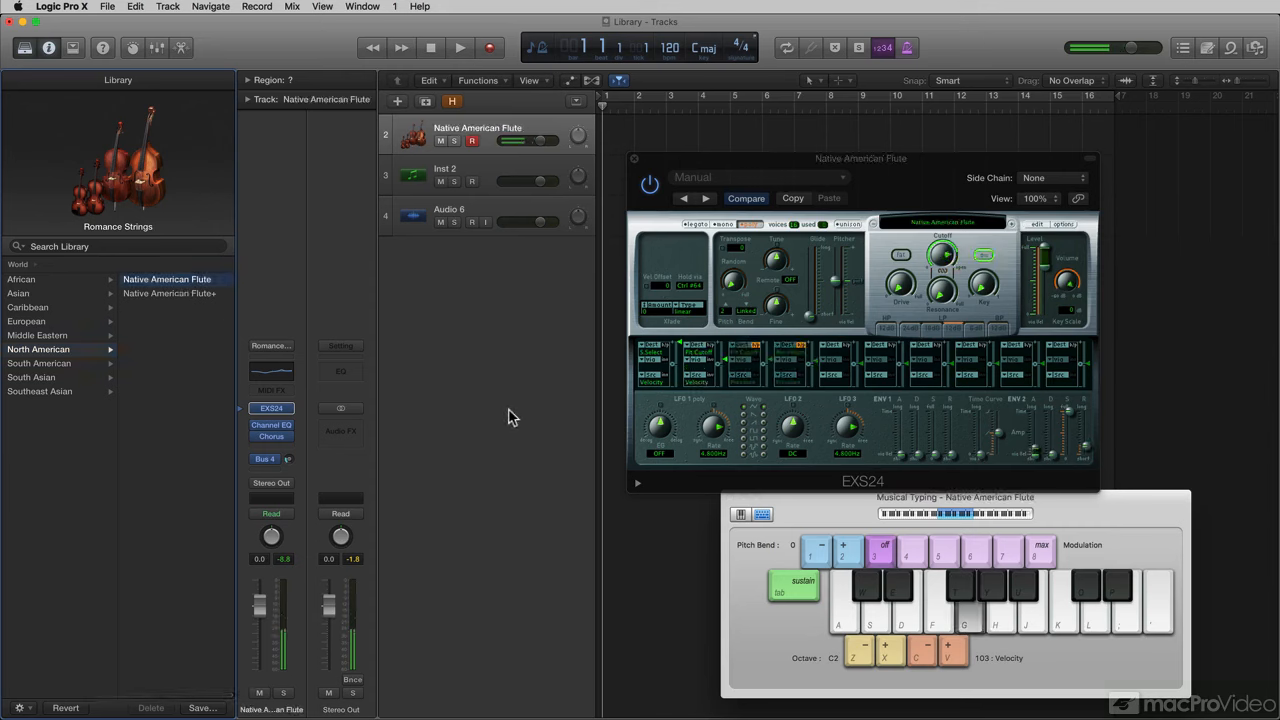
key("j")
key("s")
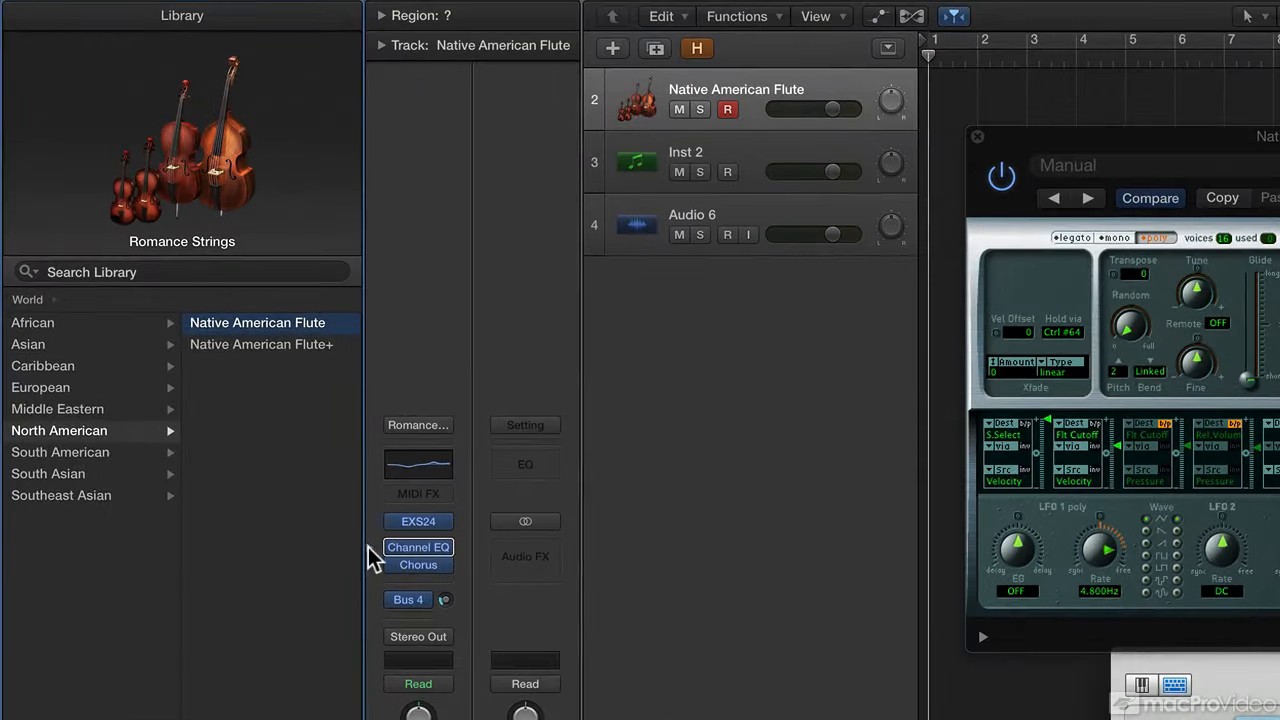
Open the flute track's Channel EQ window, move it right, and list Keyboards EQ presets.
left_click(262, 433)
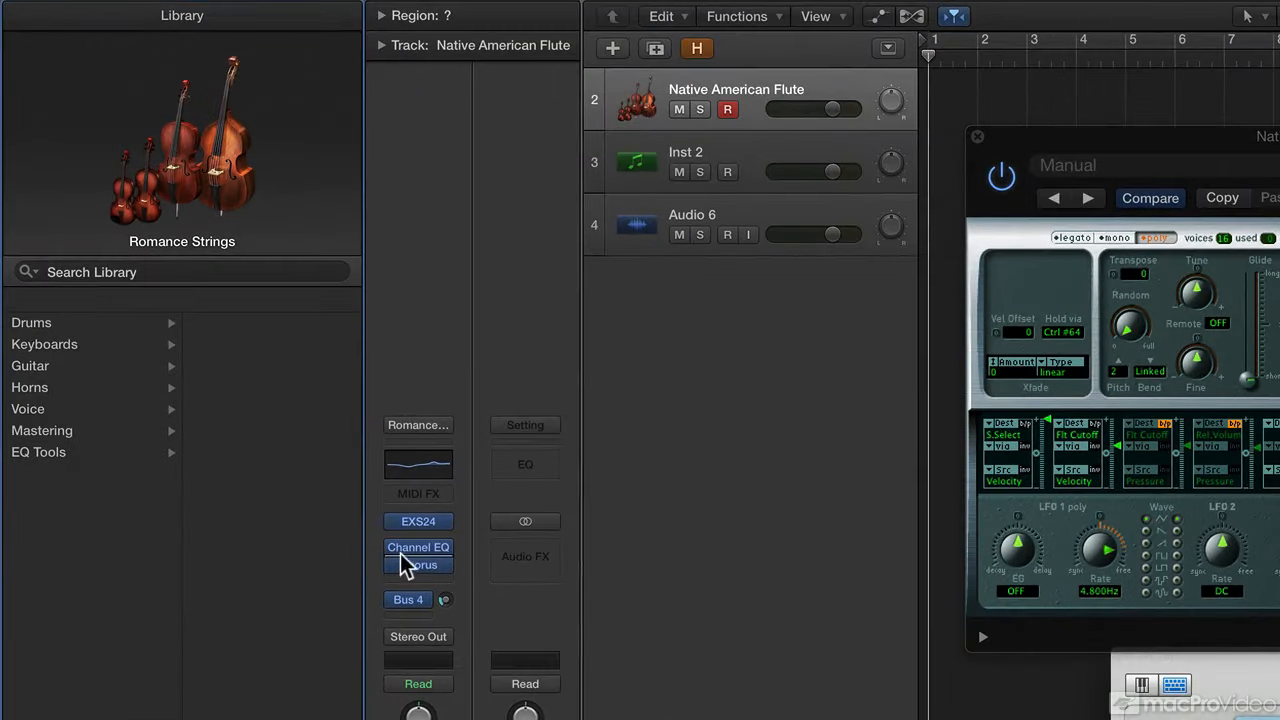
mouse_move(395, 548)
left_click(418, 548)
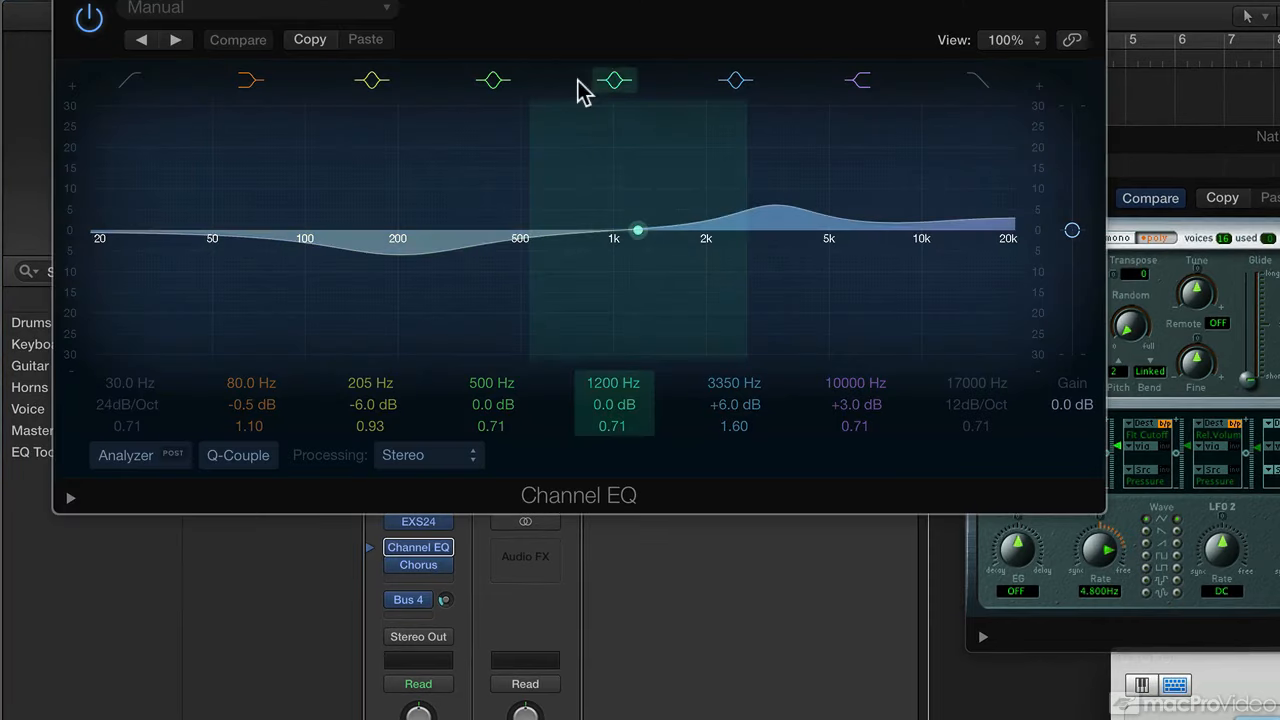
left_click_drag(560, 0, 1279, 160)
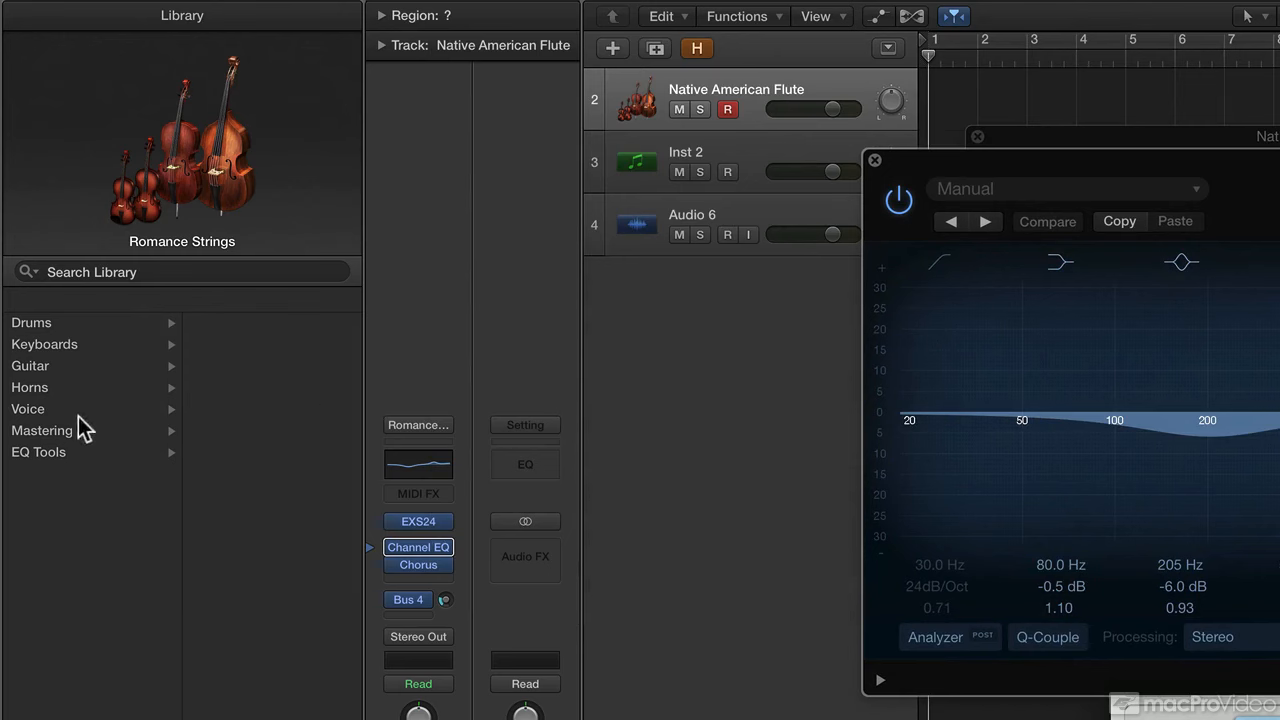
left_click(70, 343)
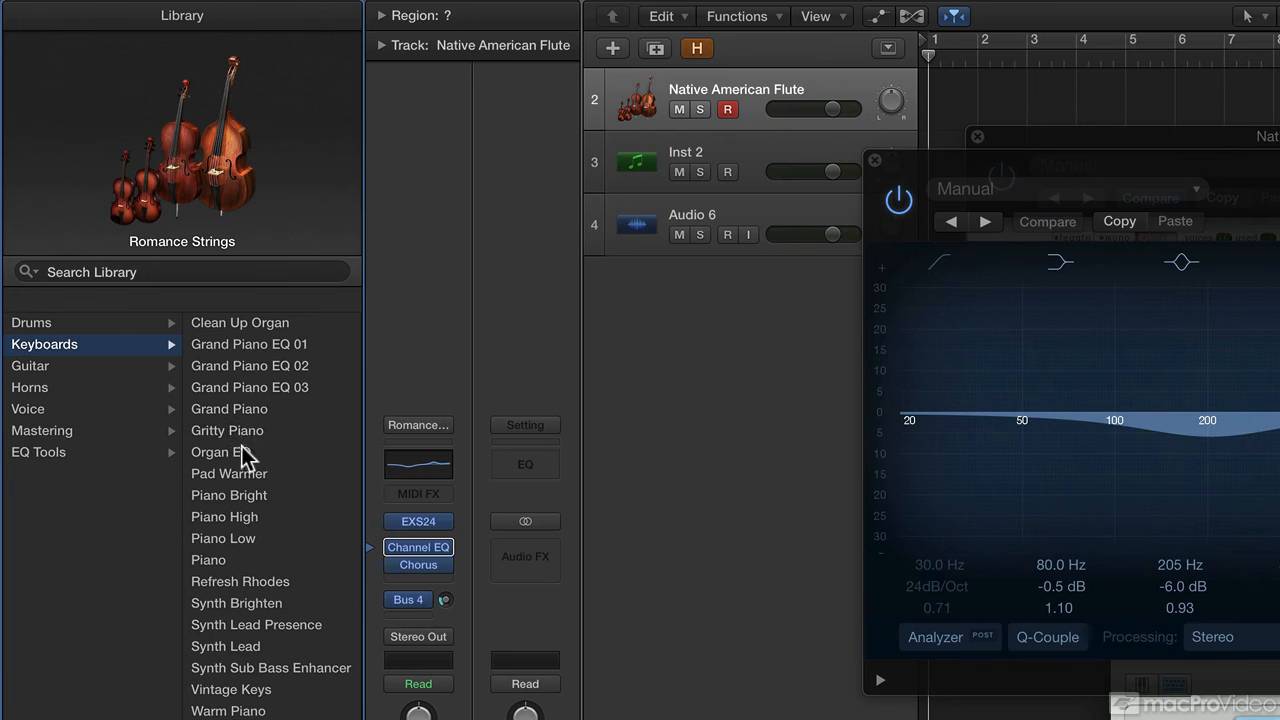
Try the Piano EQ preset, apply Gritty Piano, then bring the EXS24 window forward.
left_click(239, 558)
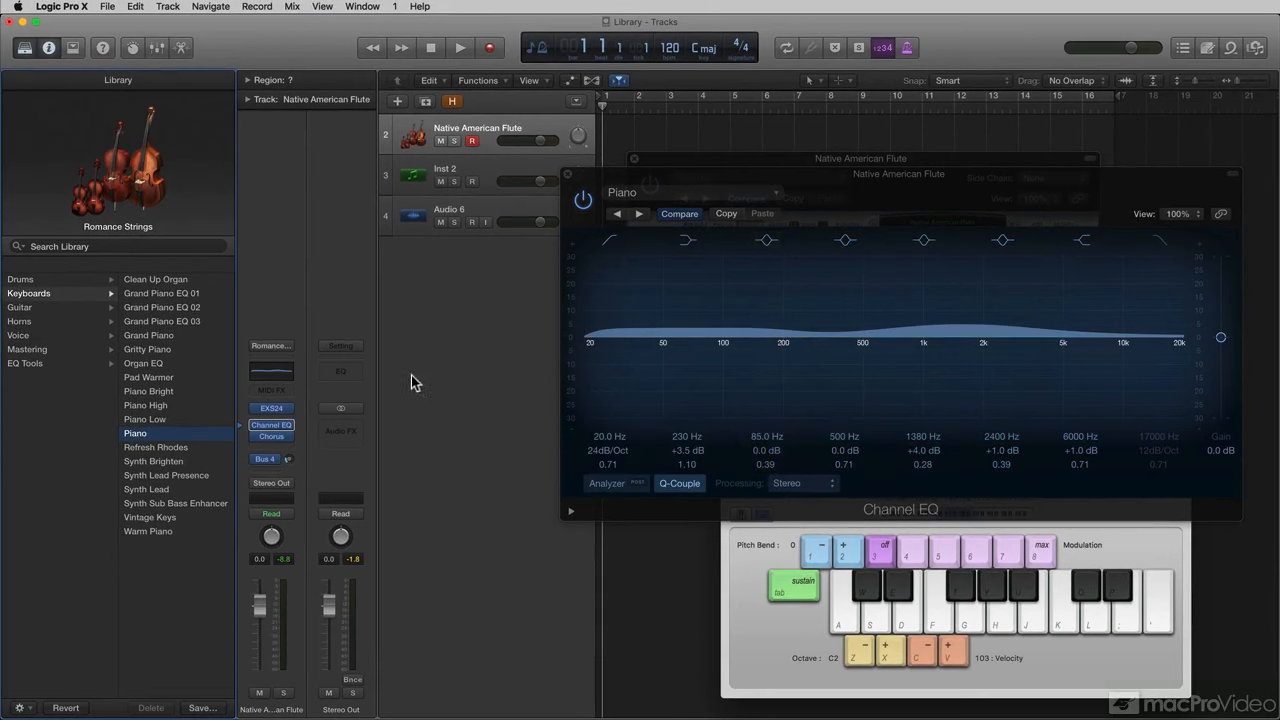
left_click(160, 350)
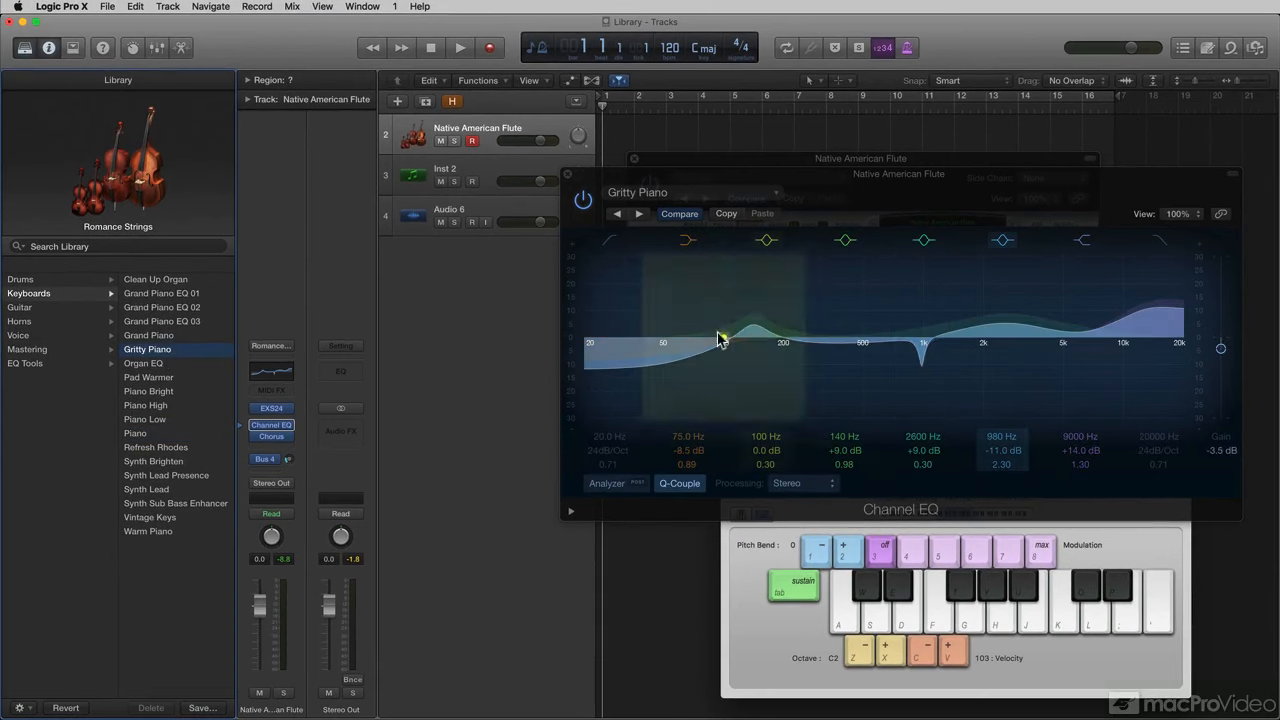
left_click_drag(723, 191, 757, 400)
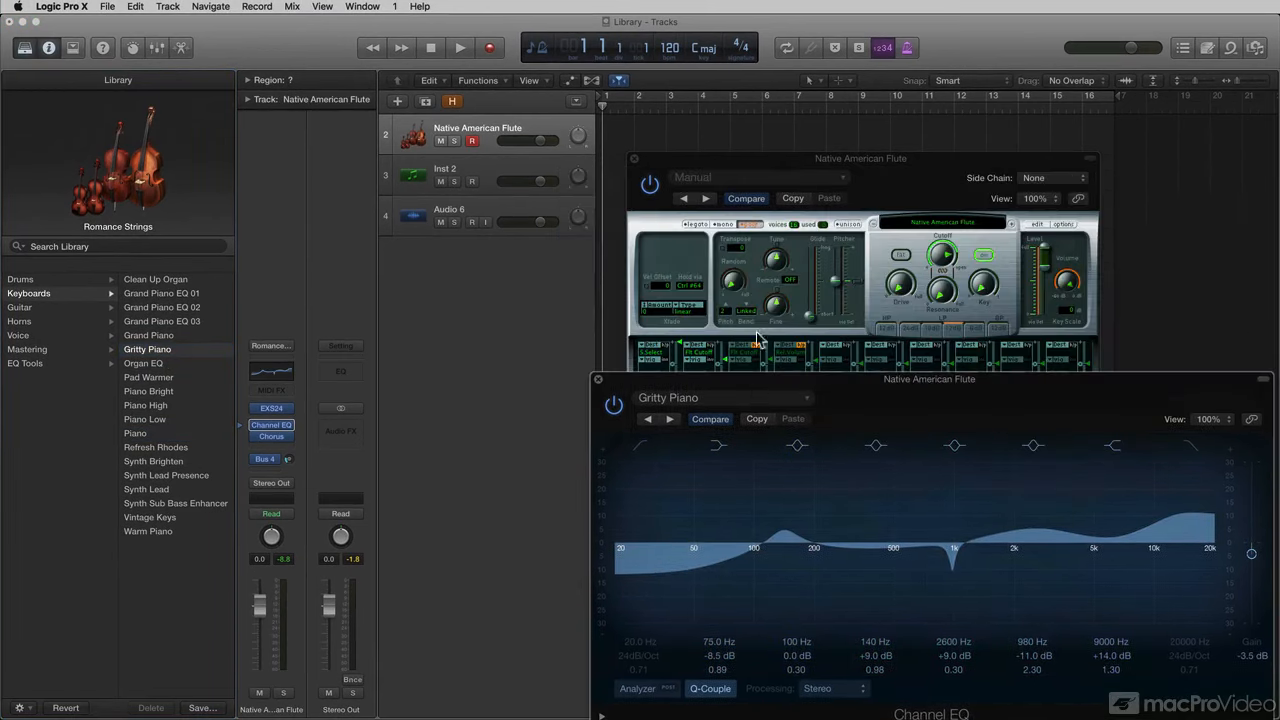
left_click(760, 167)
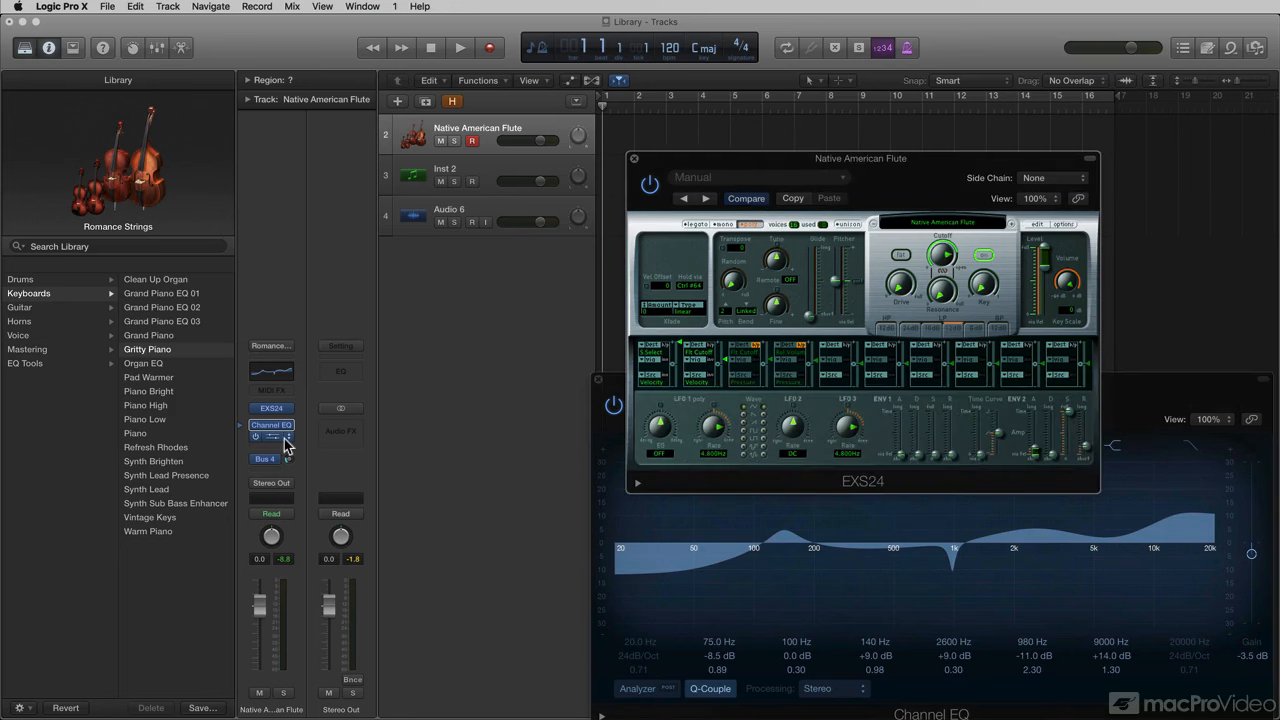
Load the Acoustic Pianos patch Yamaha Grand Piano onto the track and reposition the instrument window.
left_click(241, 412)
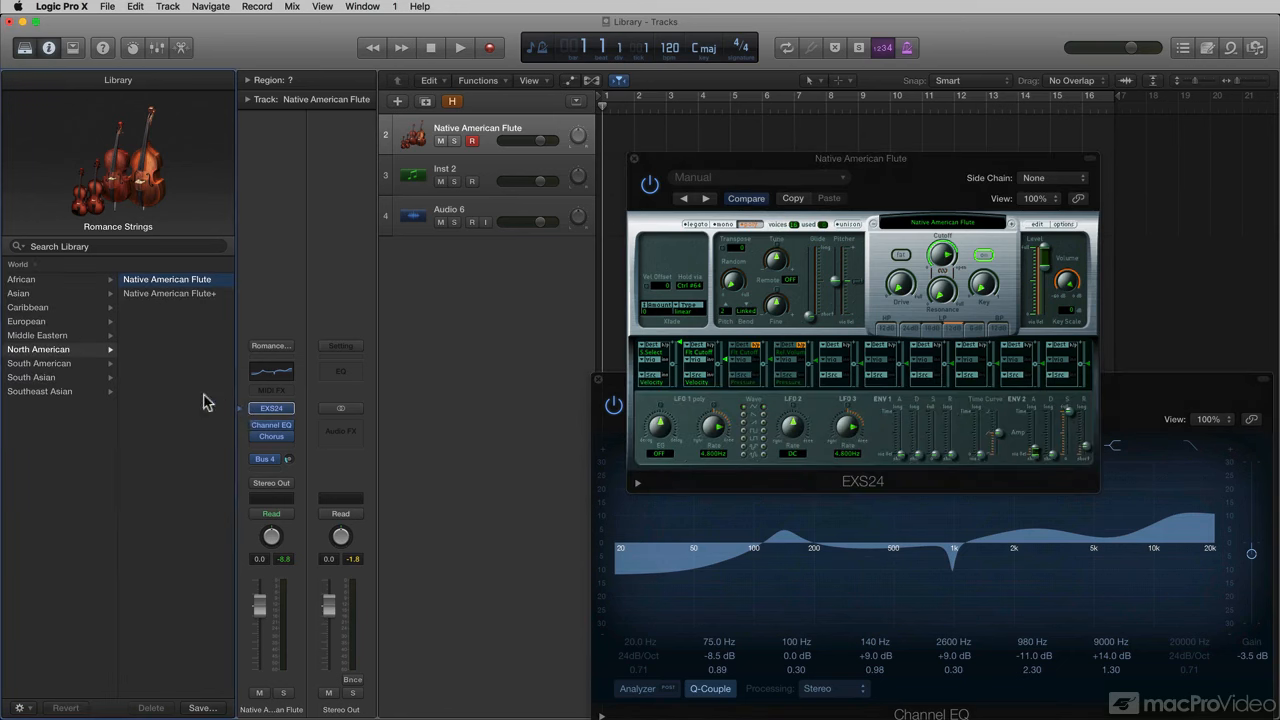
scroll(30, 278, "left", 5)
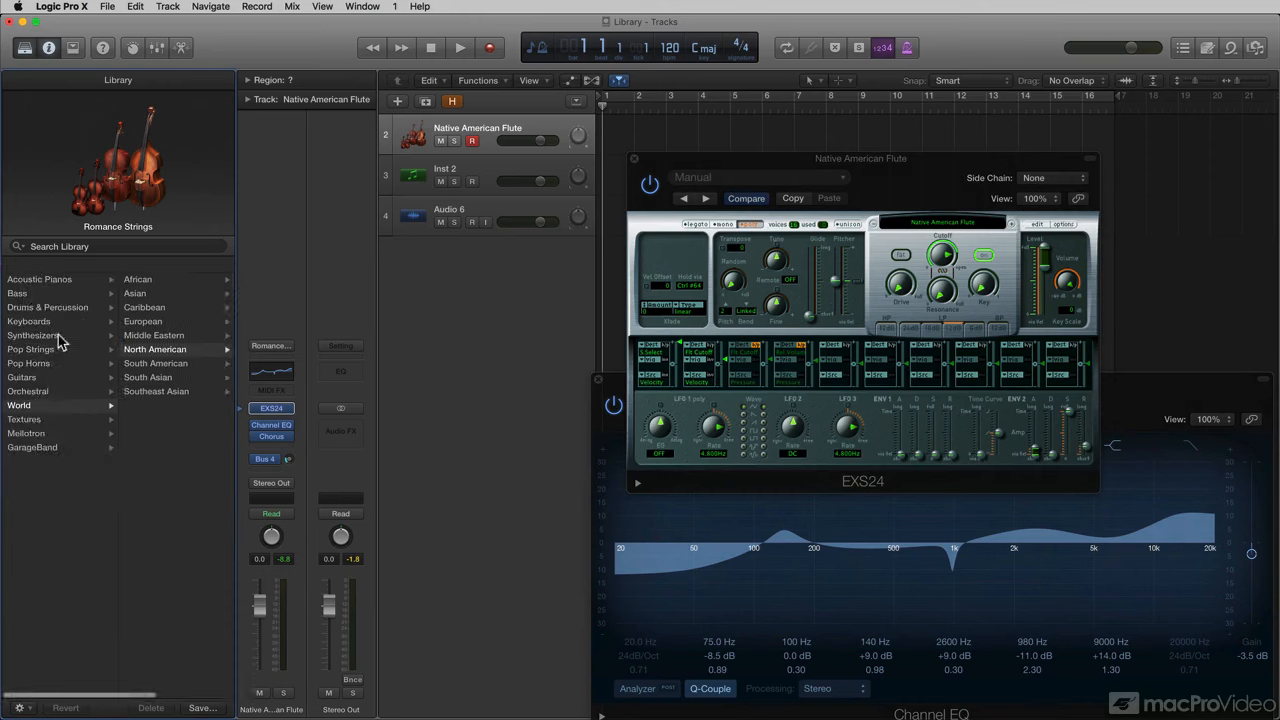
left_click(38, 280)
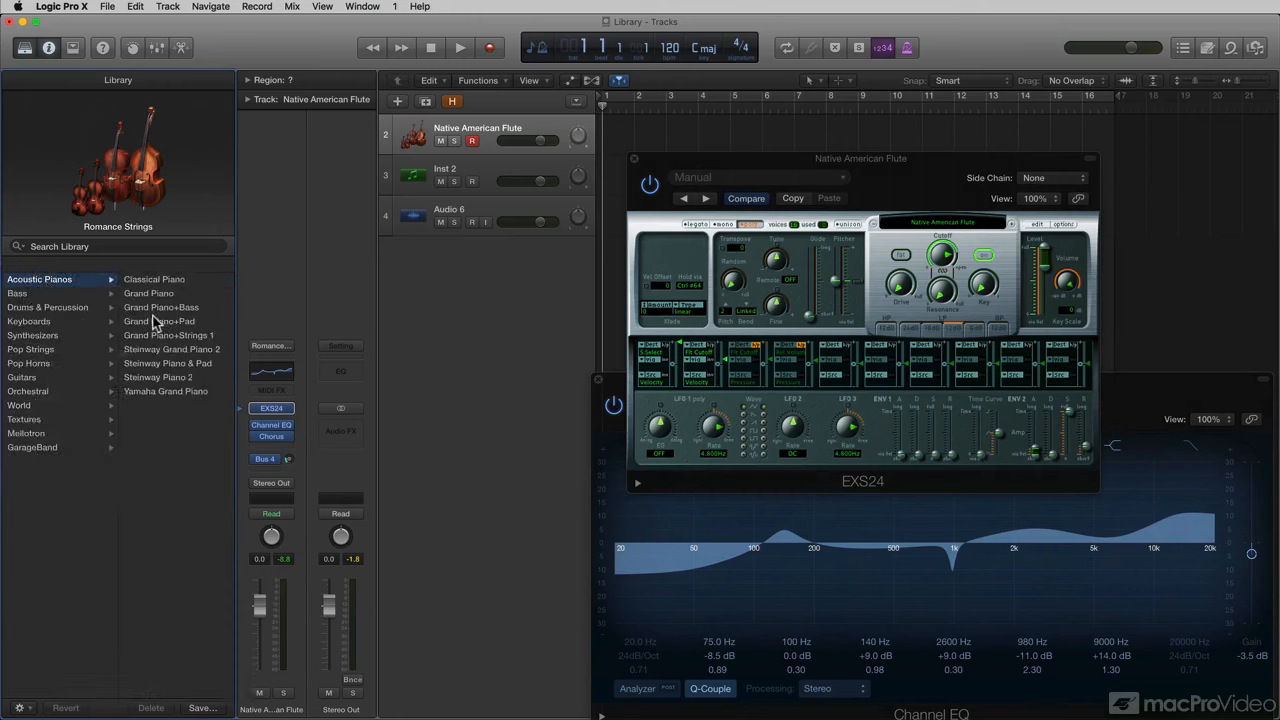
left_click(162, 393)
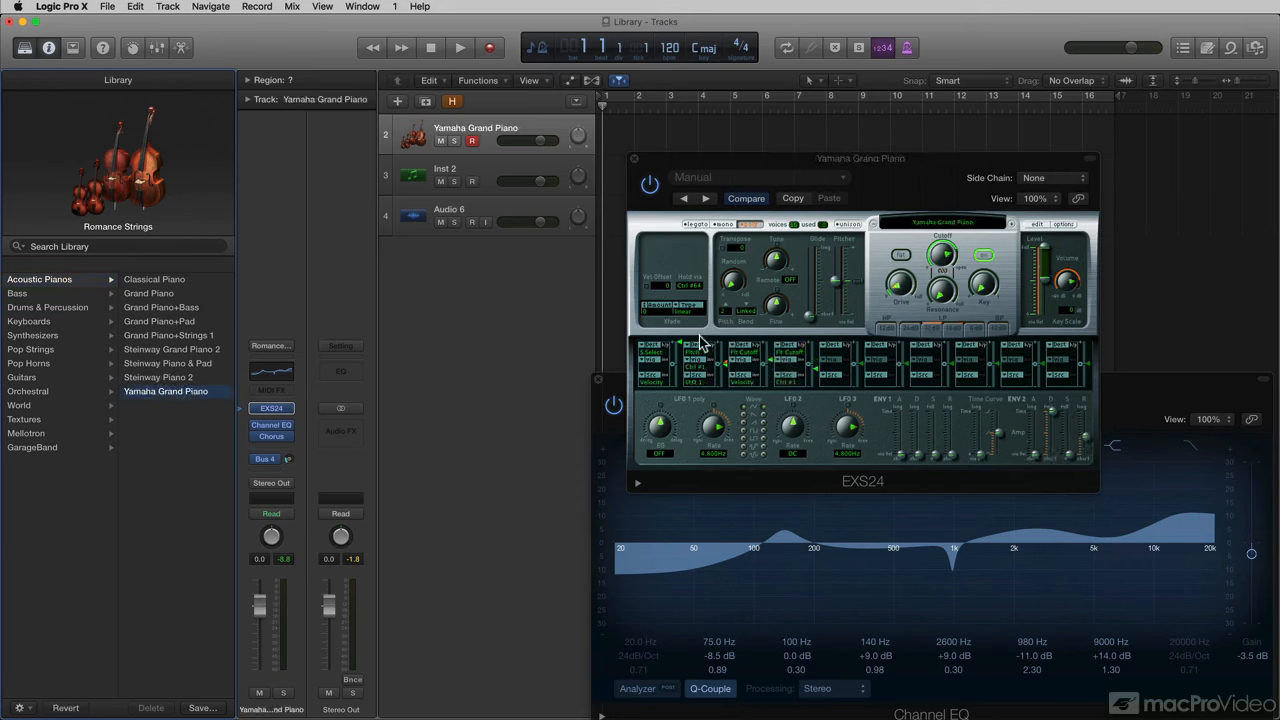
left_click_drag(709, 158, 828, 125)
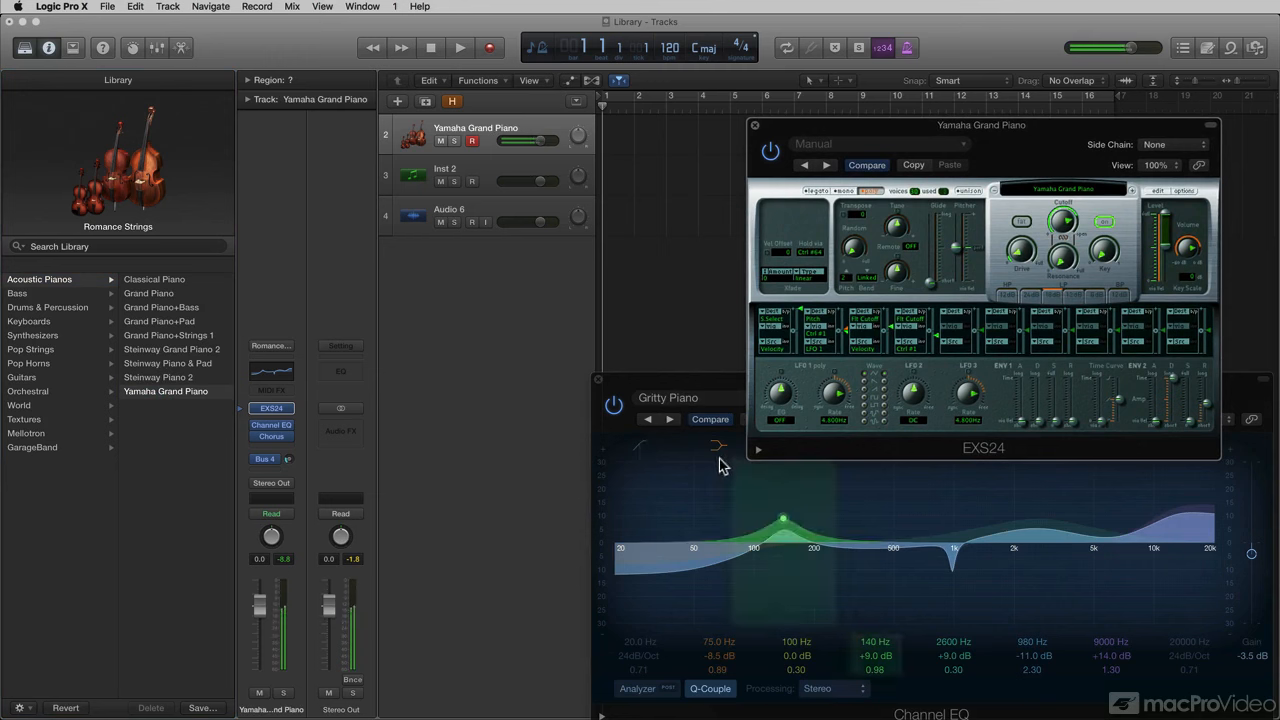
Compare the Grand Piano, Grand Piano EQ 03 and EQ 02 presets, then apply Grand Piano EQ 01.
left_click(245, 428)
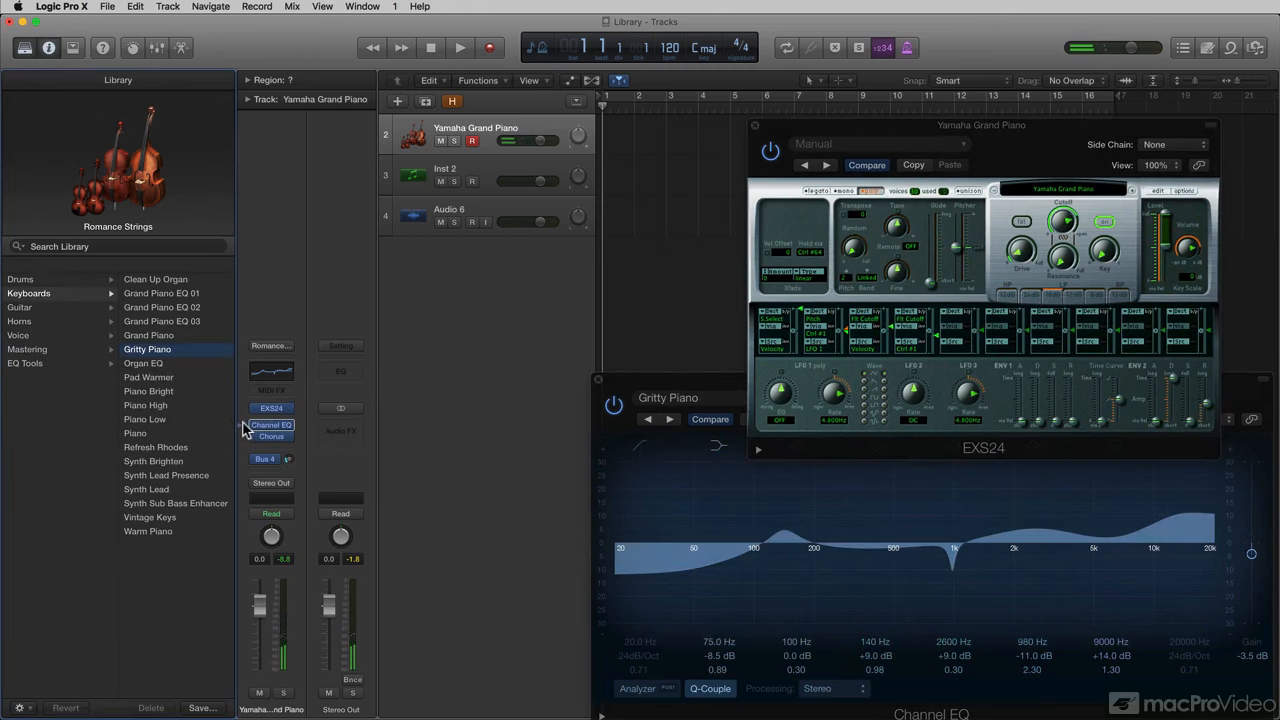
left_click(166, 337)
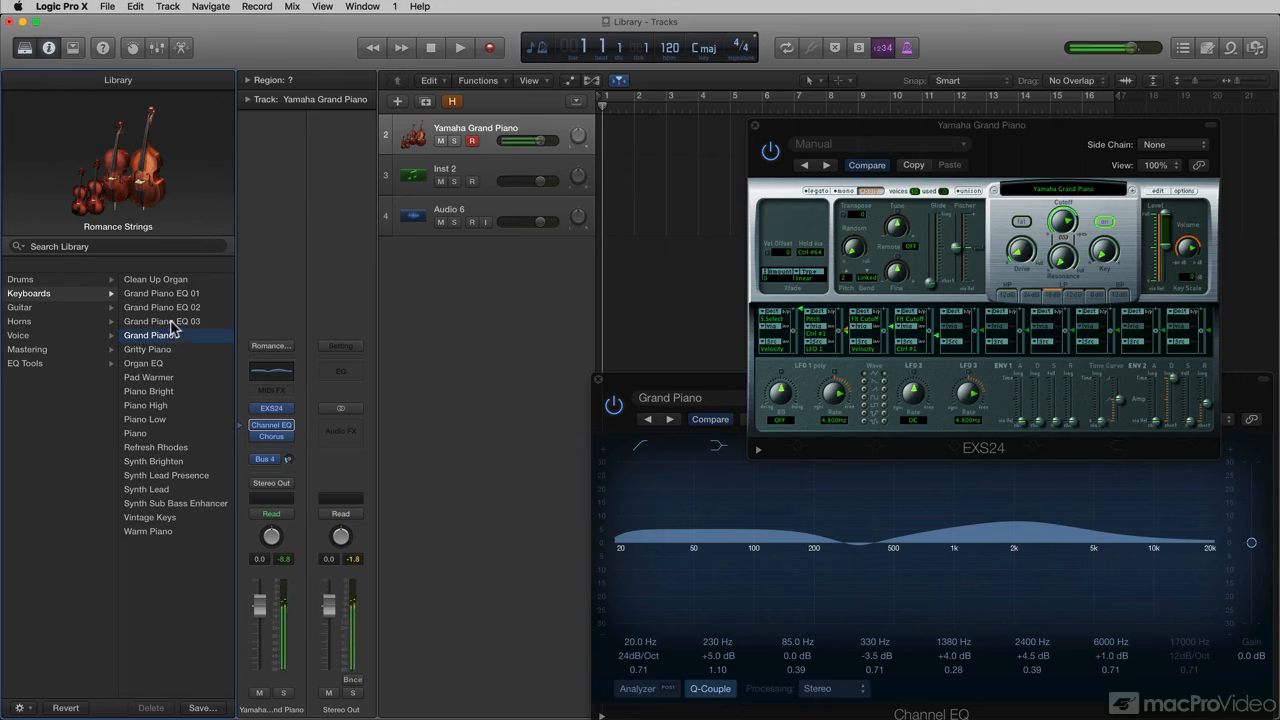
left_click(172, 321)
left_click(172, 307)
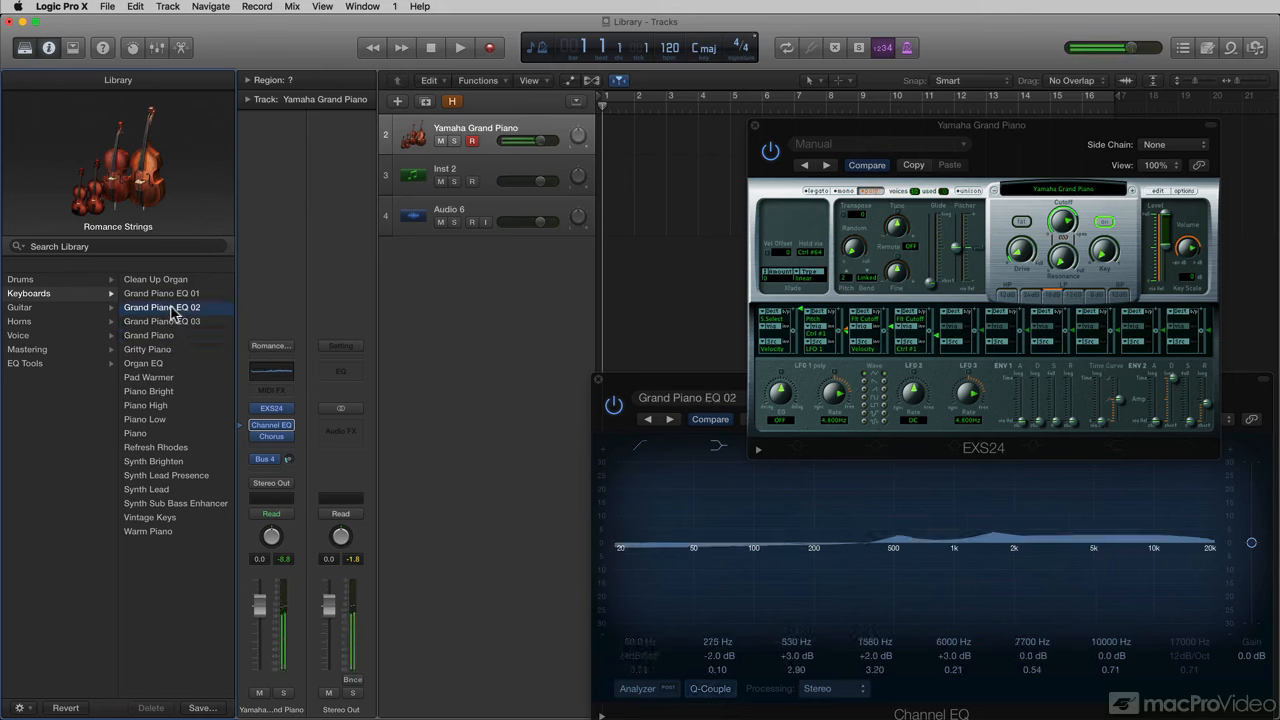
left_click(172, 295)
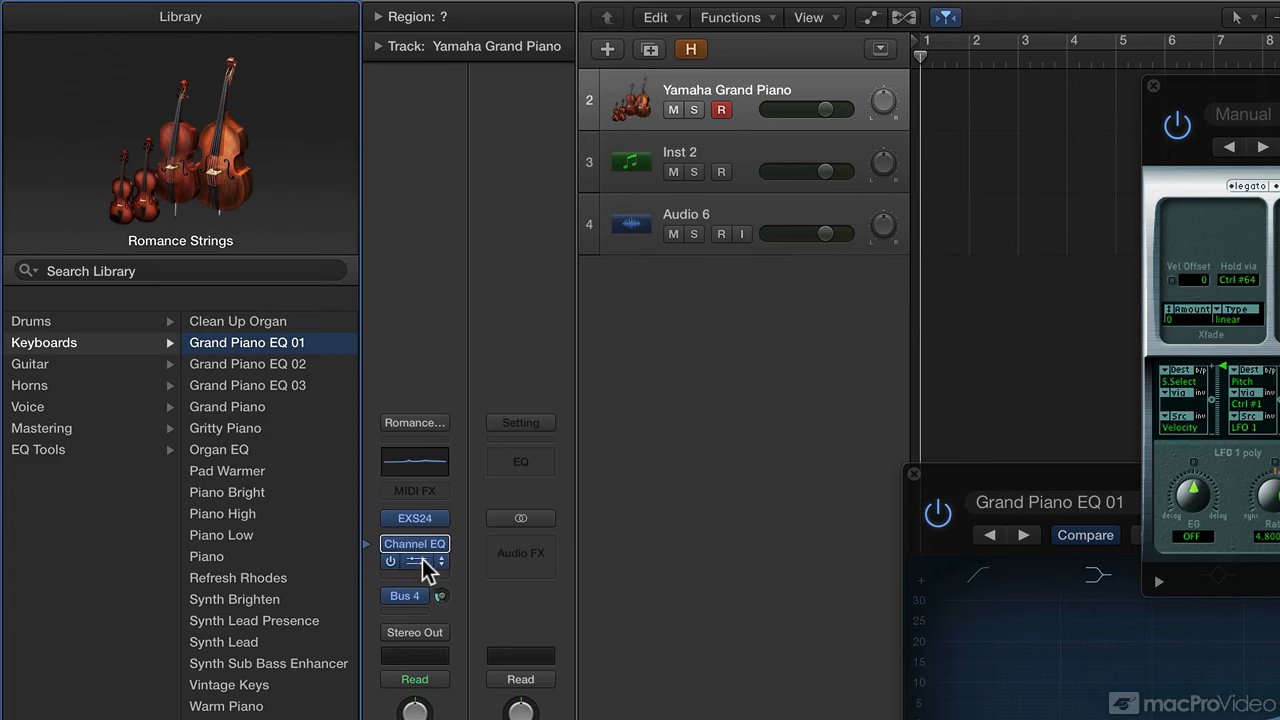
Swap the Chorus insert on the piano track for Space Designer reverb.
left_click(422, 561)
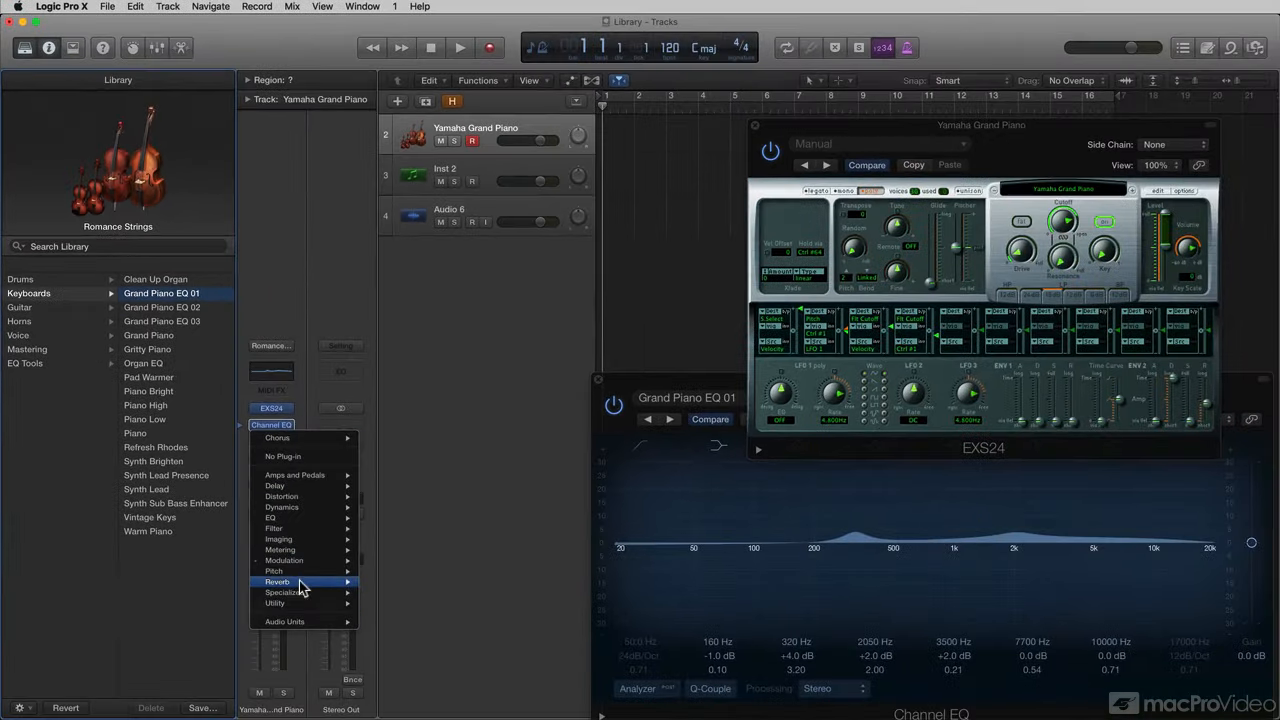
mouse_move(380, 625)
left_click(440, 665)
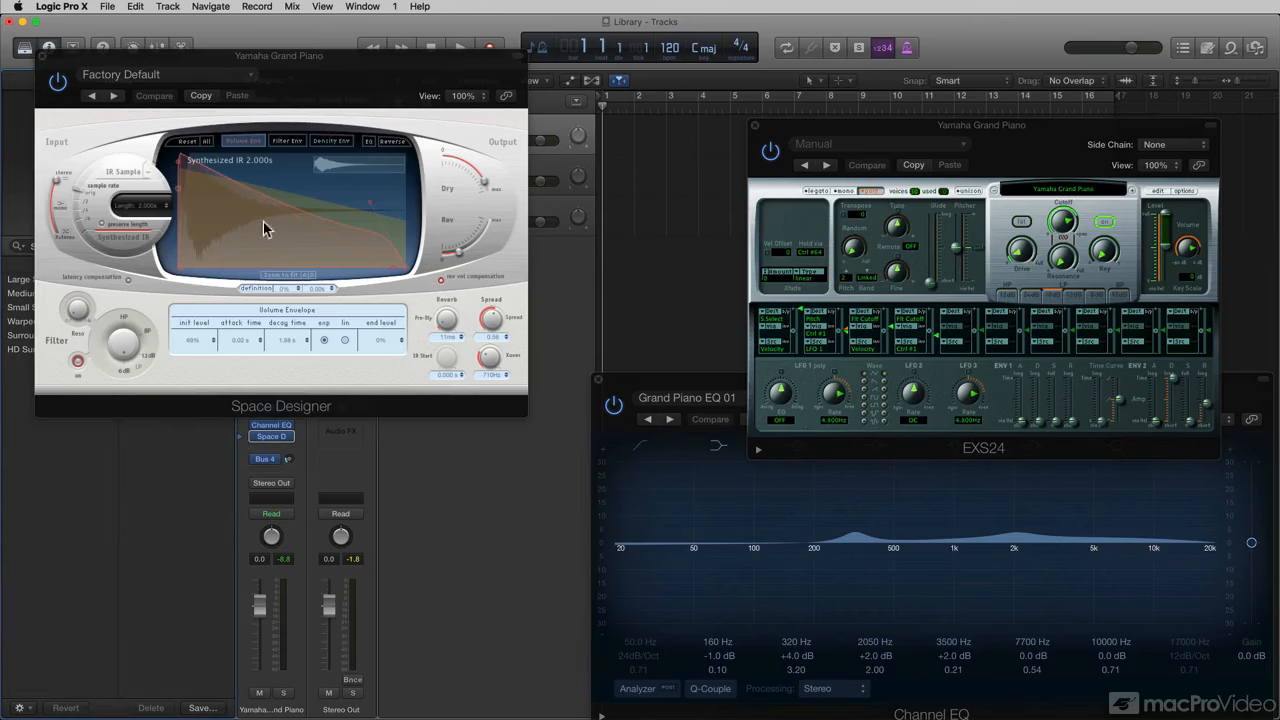
Move the Space Designer window to the right and glance at its settings list.
left_click_drag(280, 63, 938, 93)
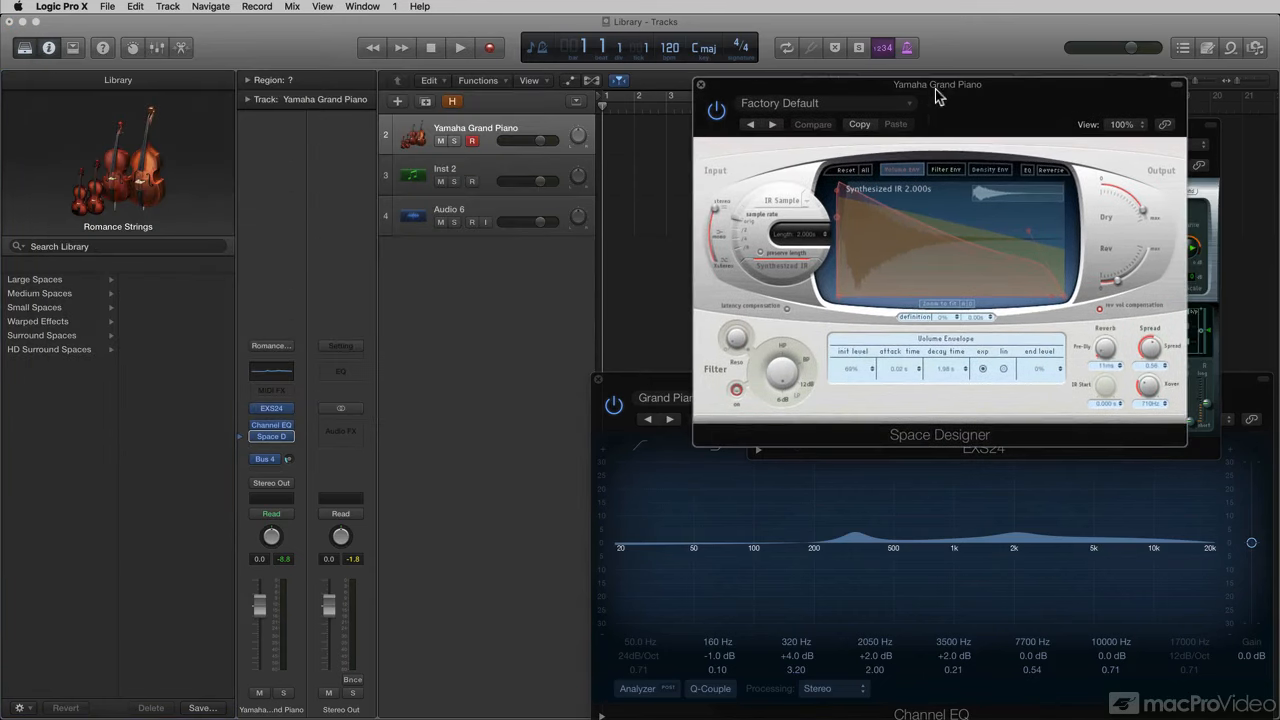
left_click(866, 105)
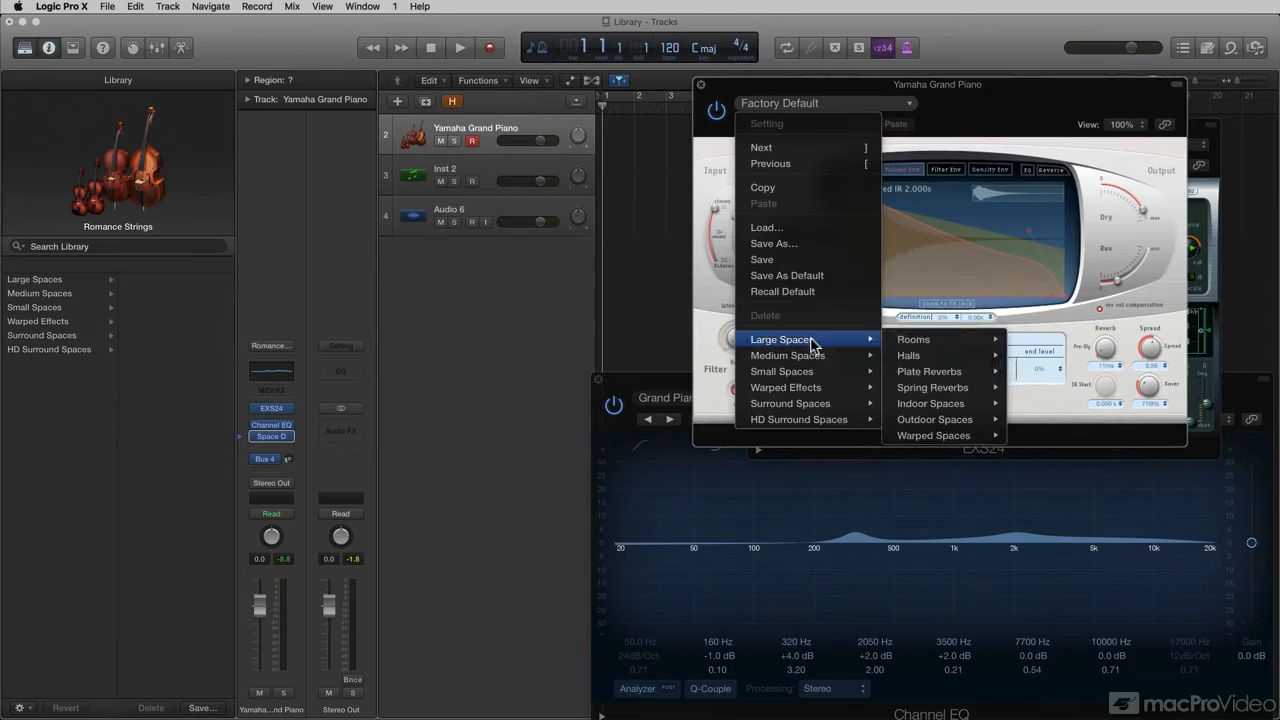
mouse_move(804, 377)
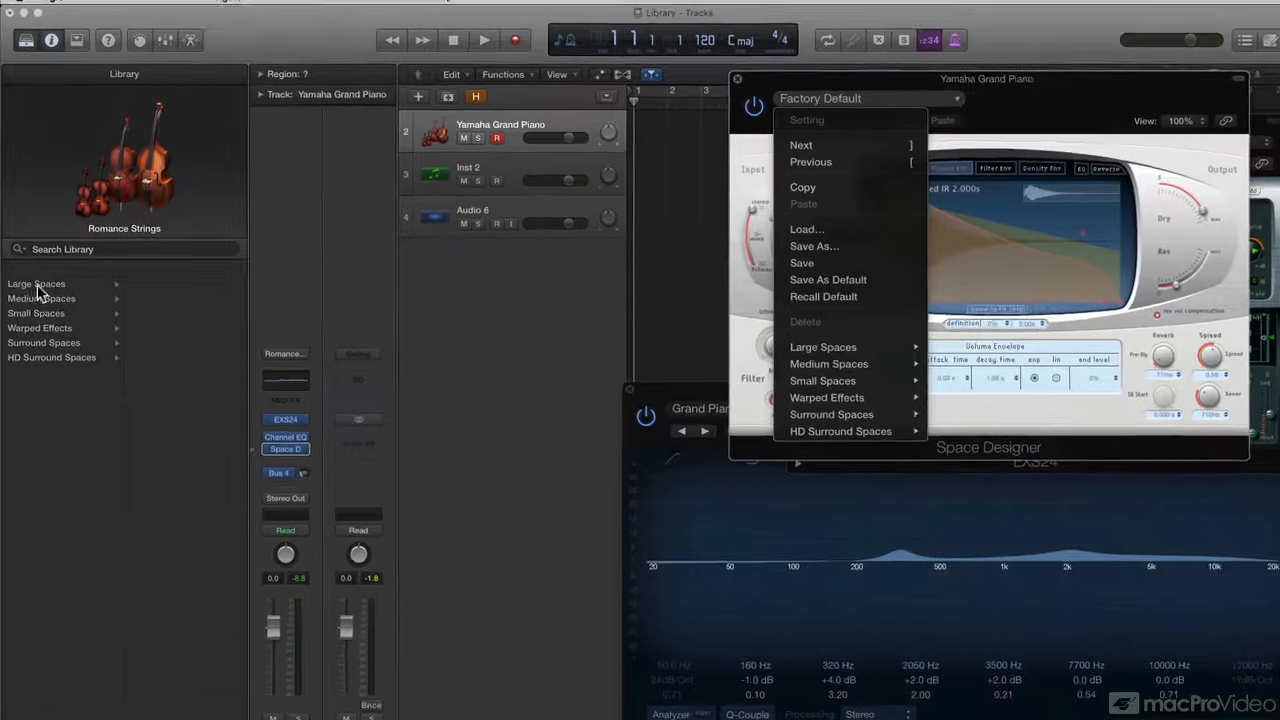
left_click(39, 279)
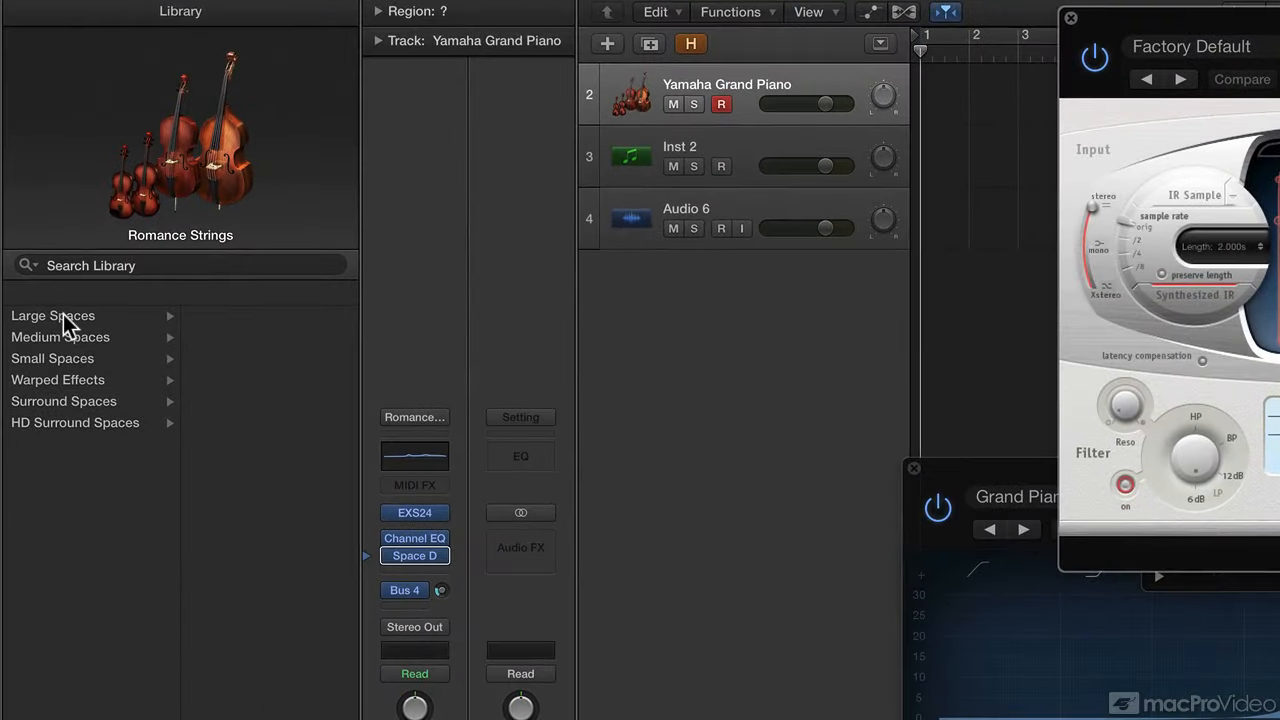
From Large Spaces > Spring Reverbs, try 04.0s Amp Spring Bright, then load 04.4s Cheap Spring.
left_click(63, 316)
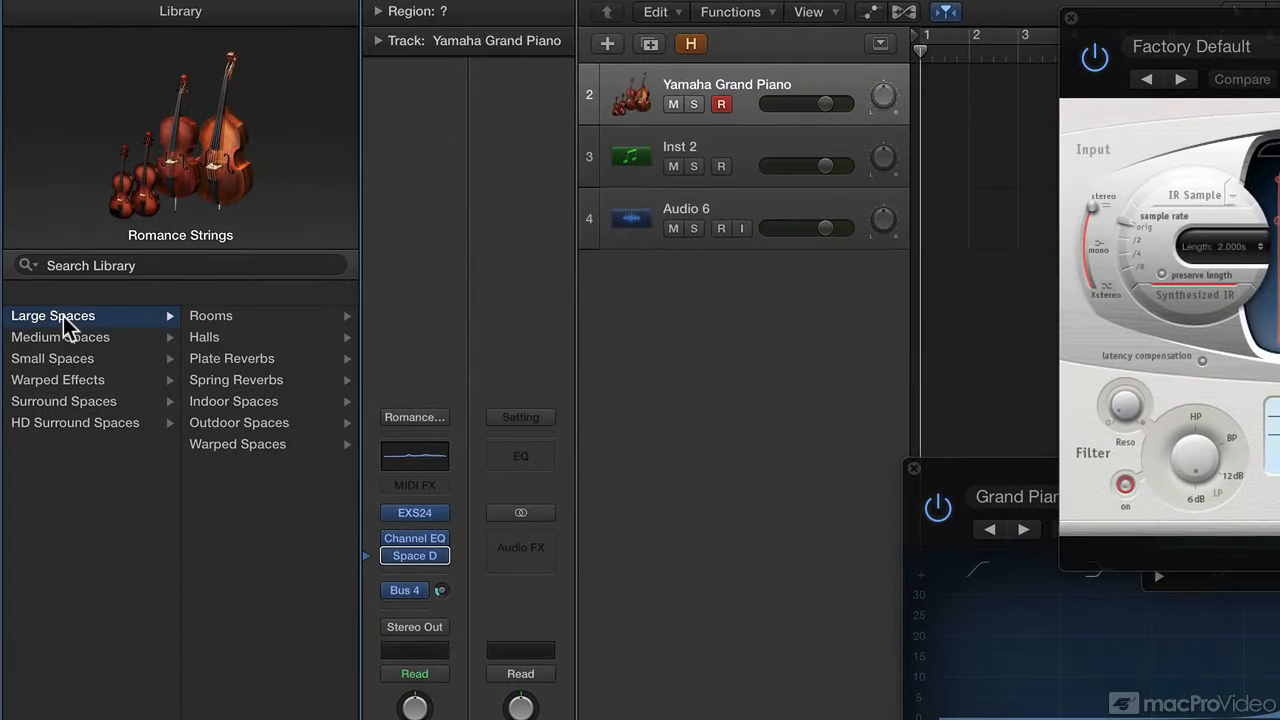
left_click(236, 379)
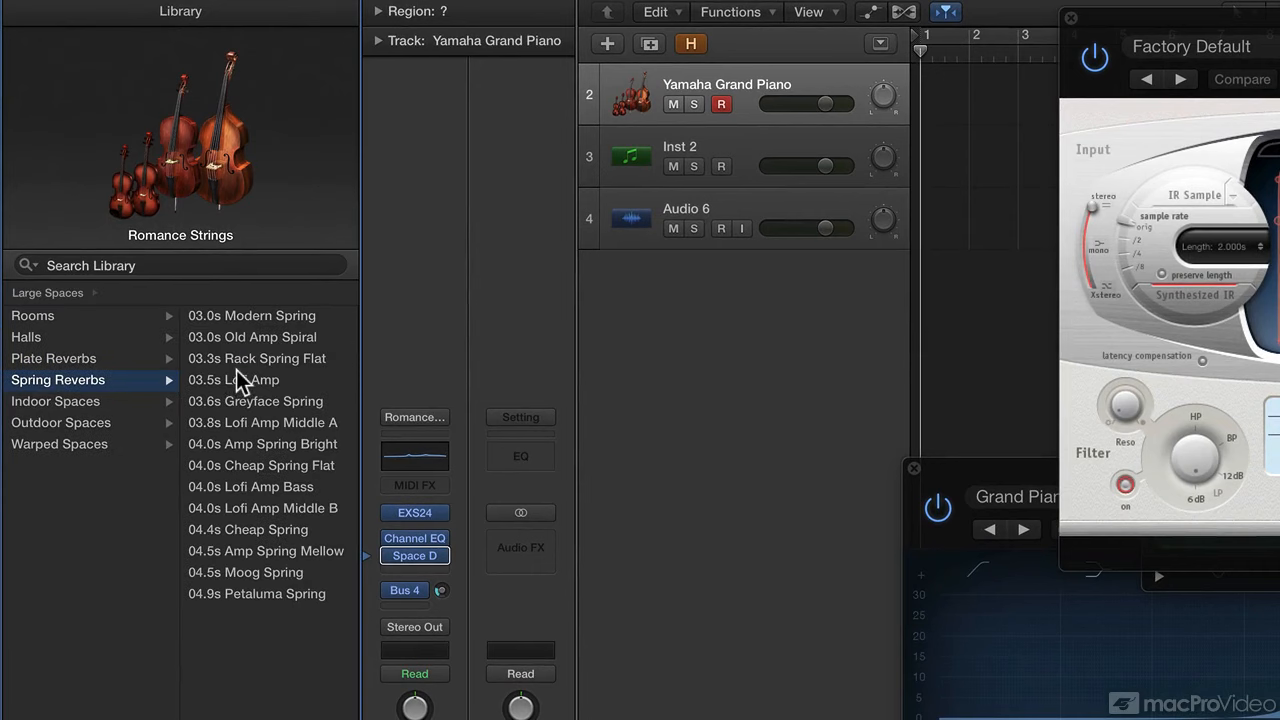
left_click(234, 440)
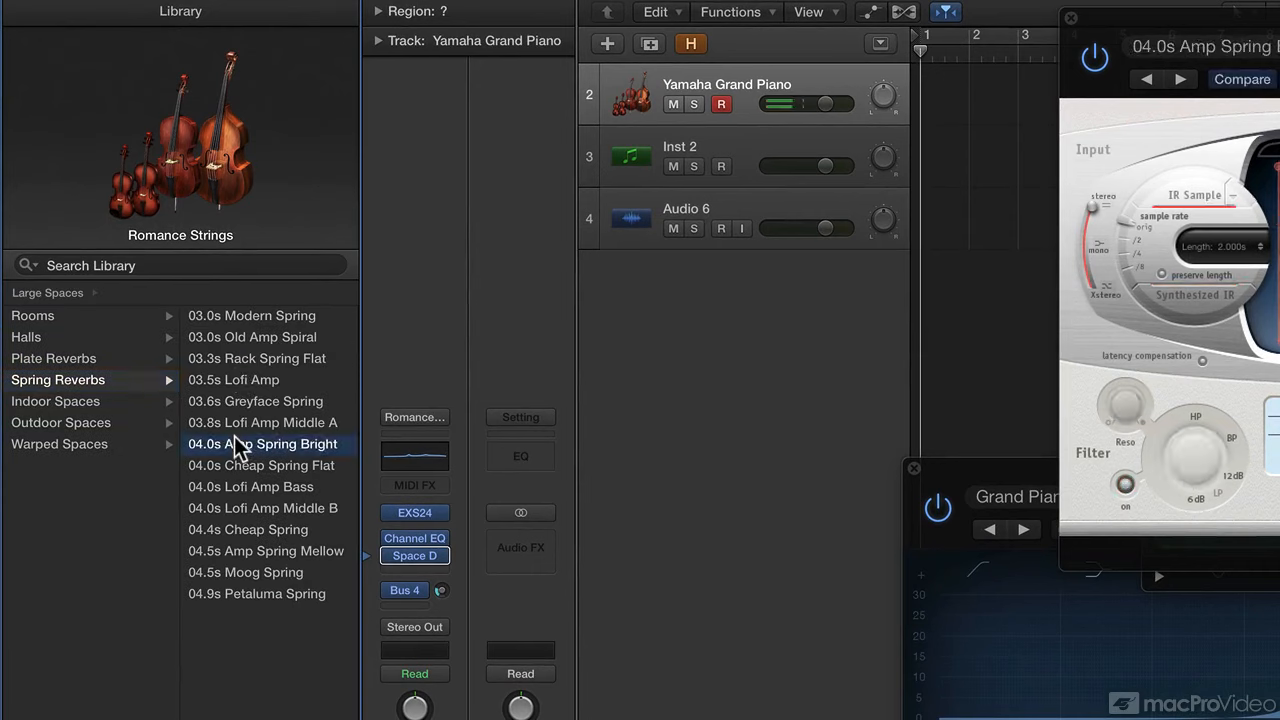
left_click(237, 522)
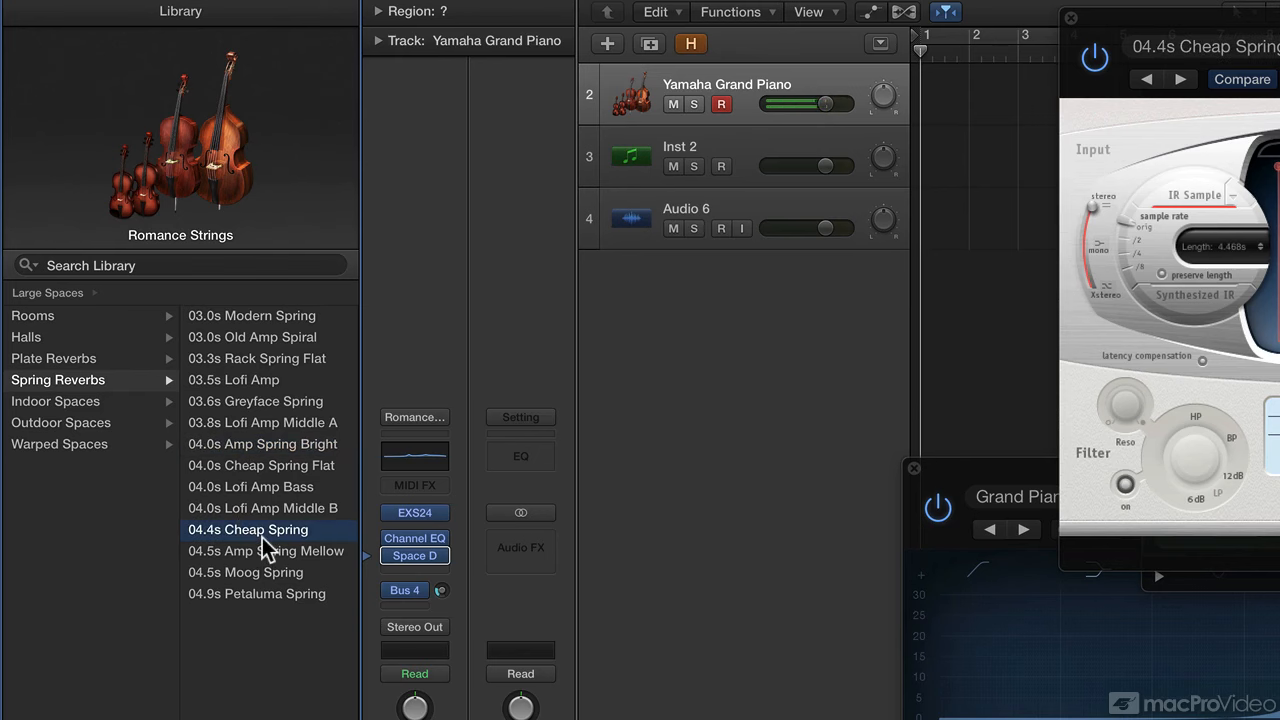
left_click(368, 416)
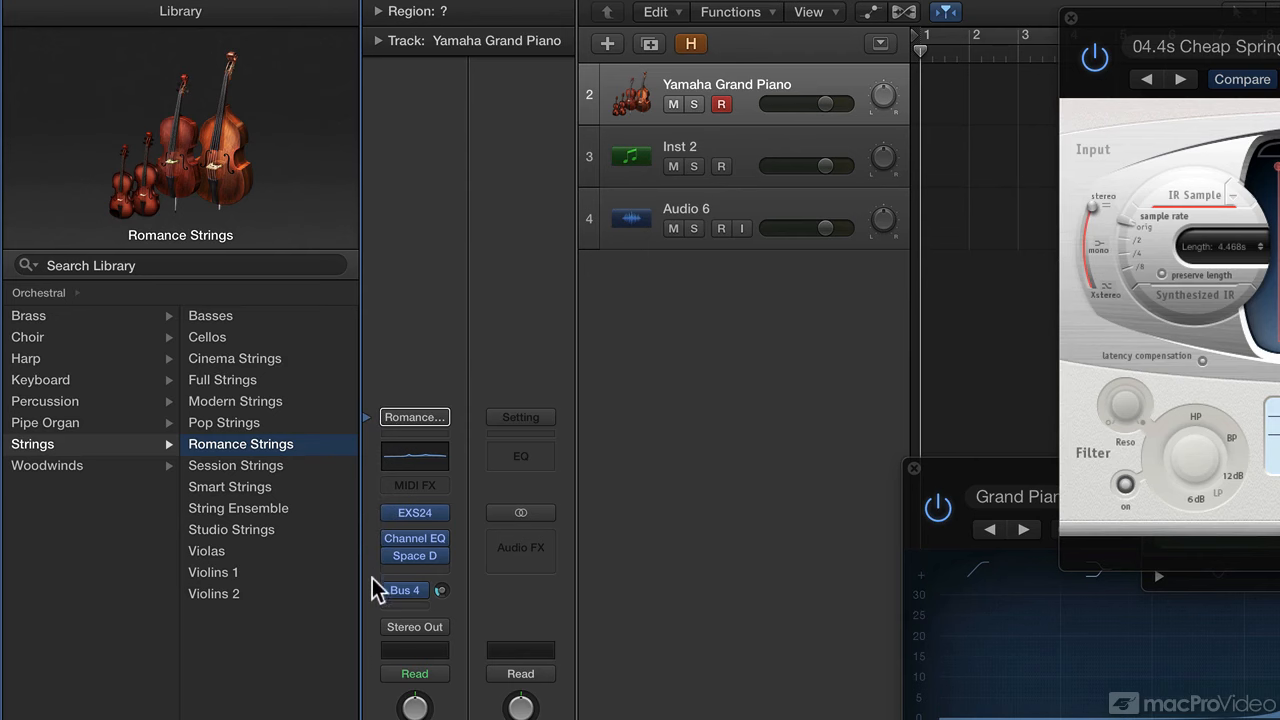
Check the EXS24 patch, then the Channel EQ's Grand Piano EQ 01 preset in the Library.
left_click(367, 513)
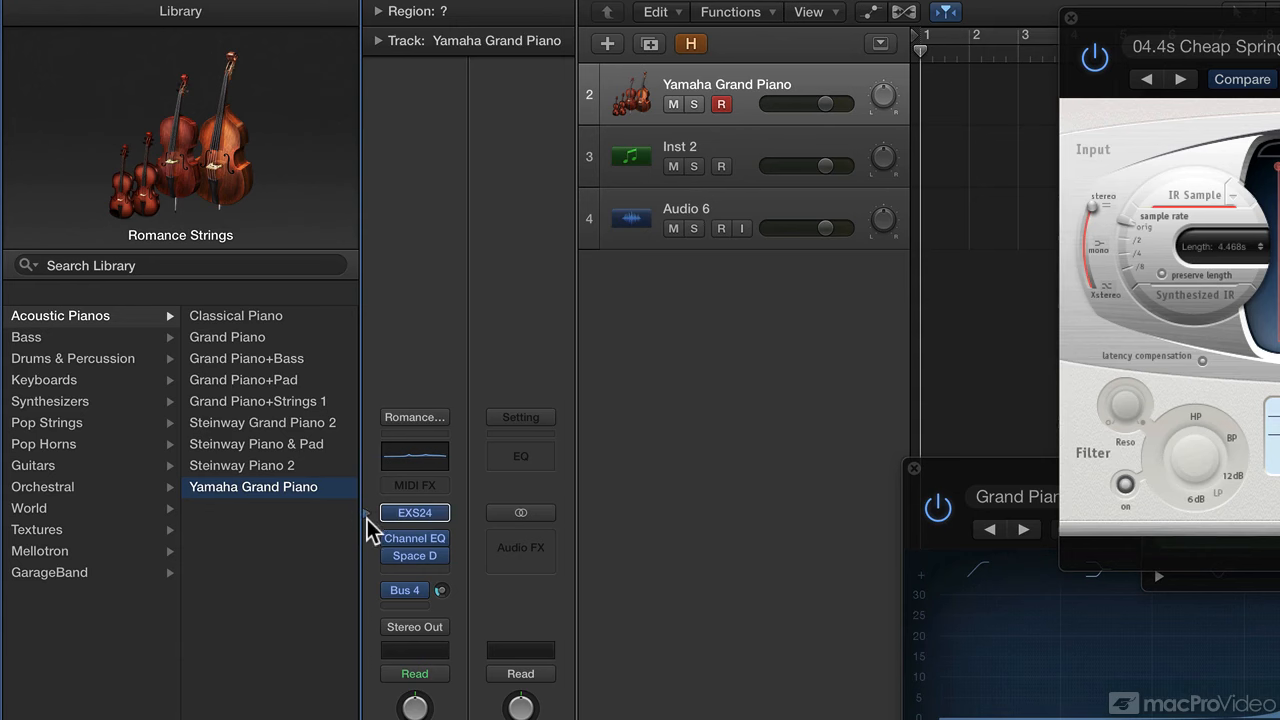
mouse_move(386, 519)
left_click(366, 536)
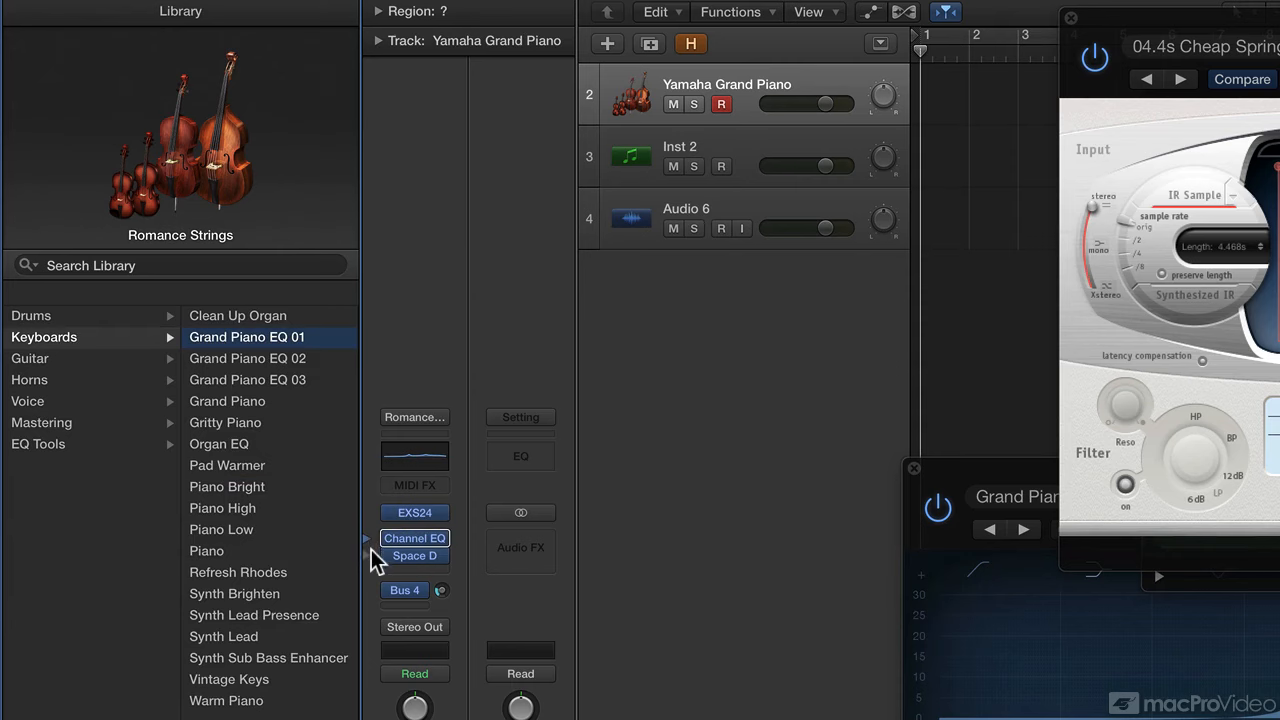